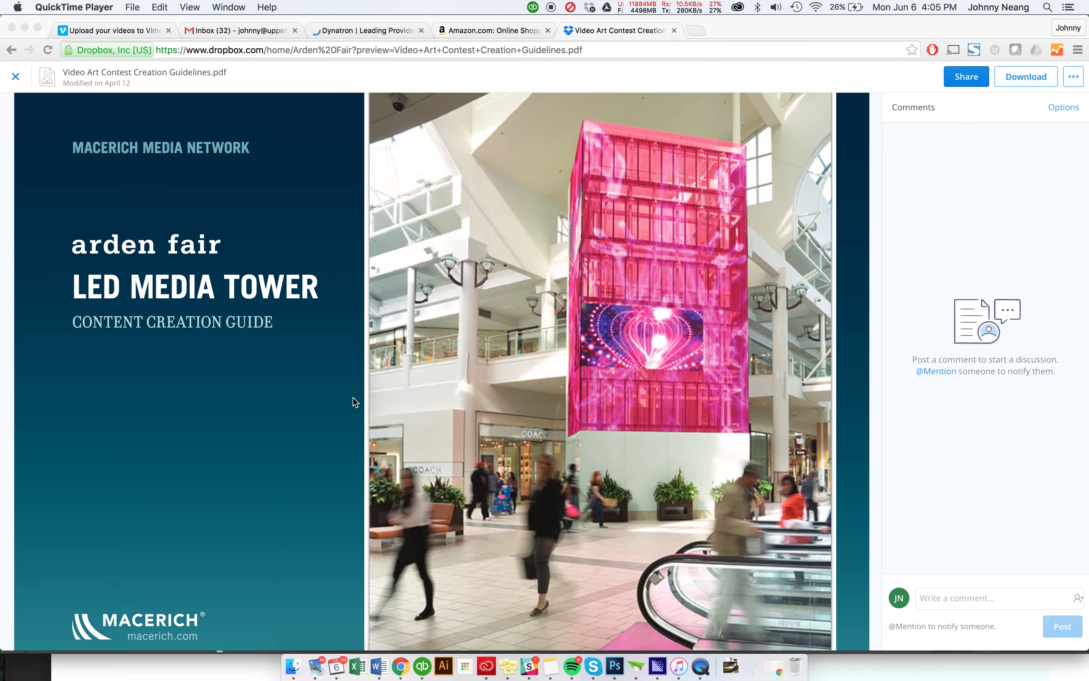
Scroll the guidelines PDF to the Elevator Media page listing 1088x800 screen resolutions A–C
scroll(549, 427, down, 15)
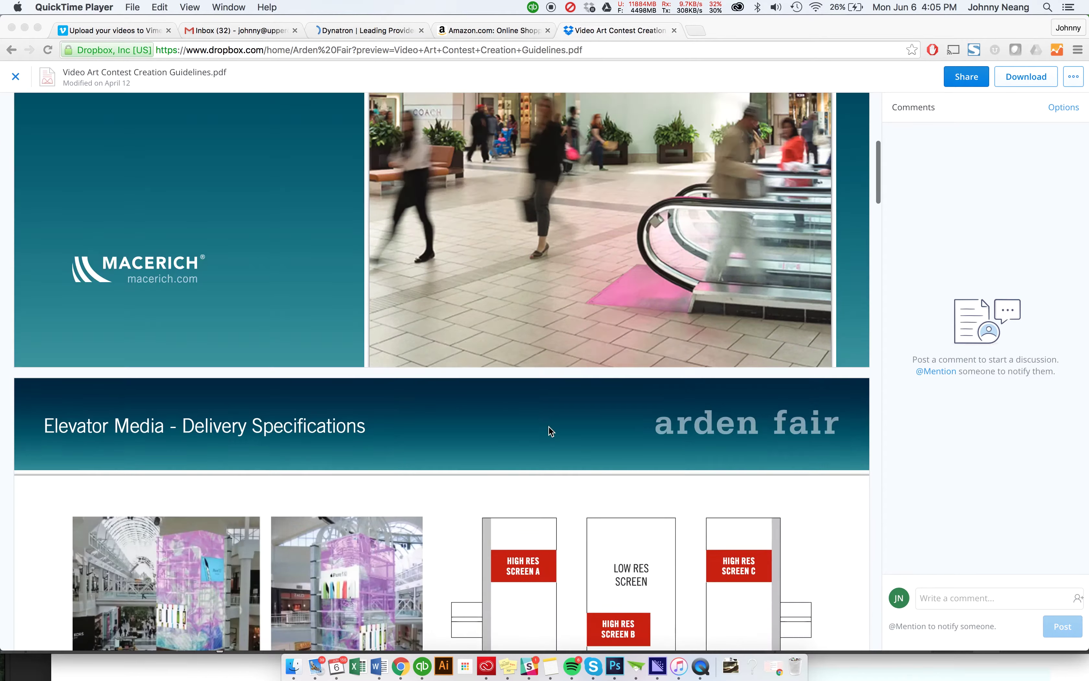
scroll(276, 425, down, 2)
scroll(276, 425, up, 2)
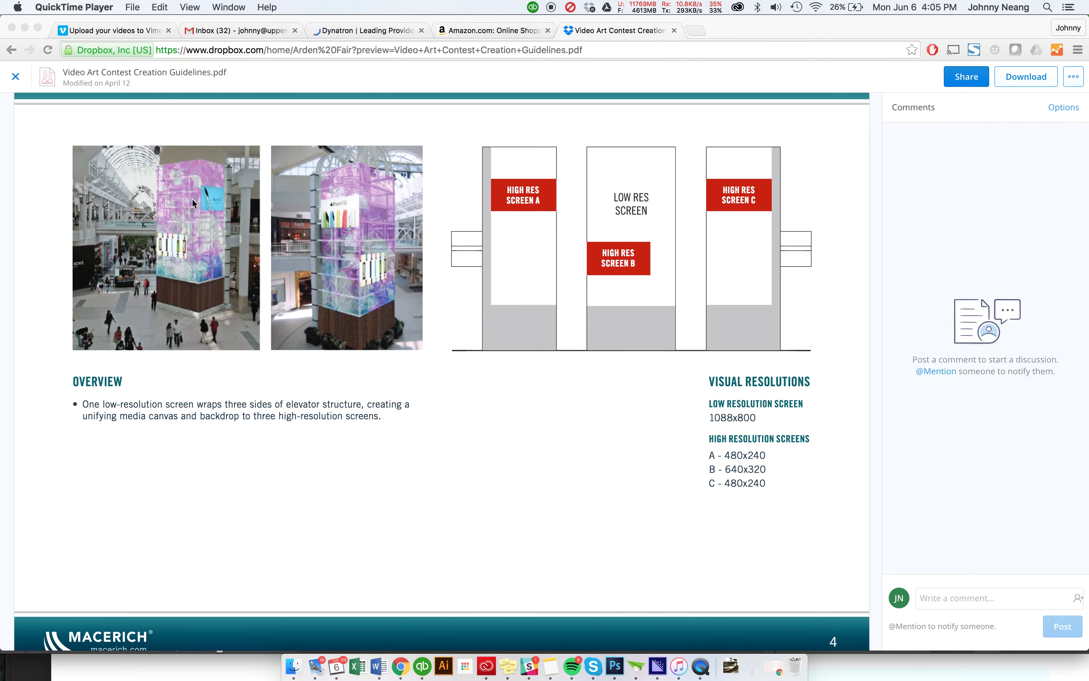
scroll(459, 375, down, 2)
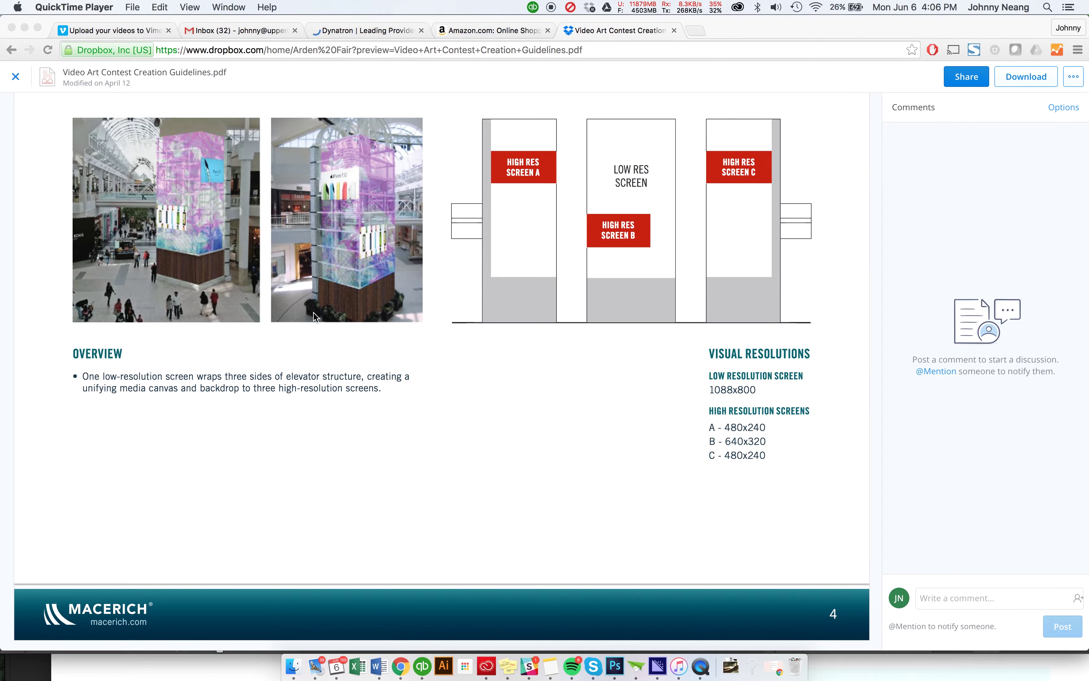
scroll(495, 410, up, 1)
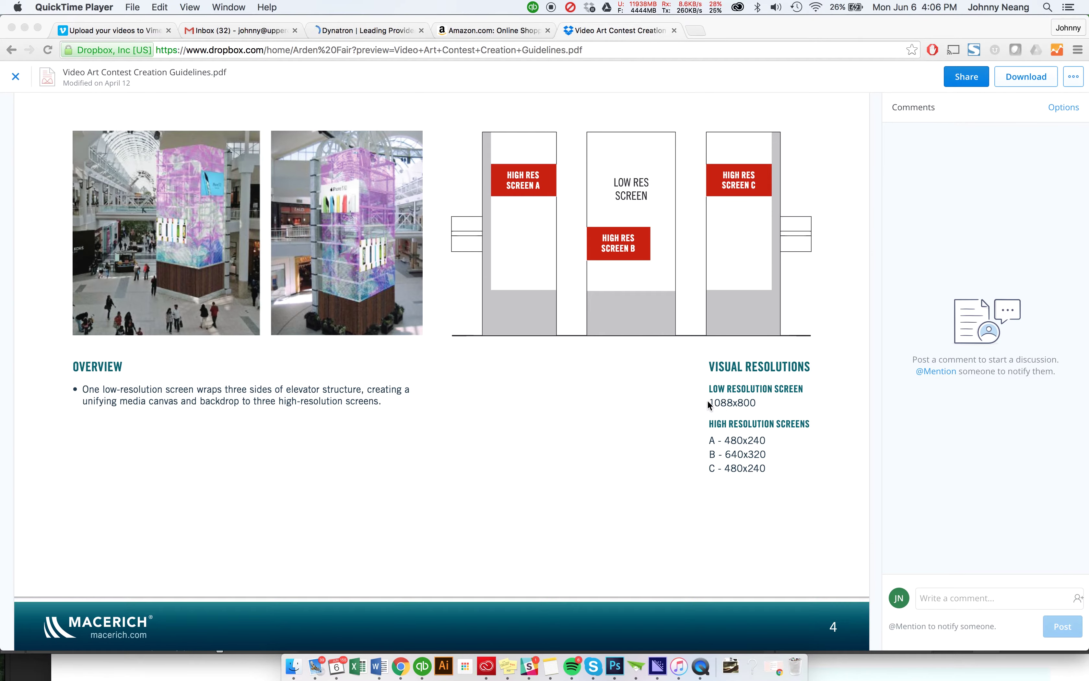
click(718, 408)
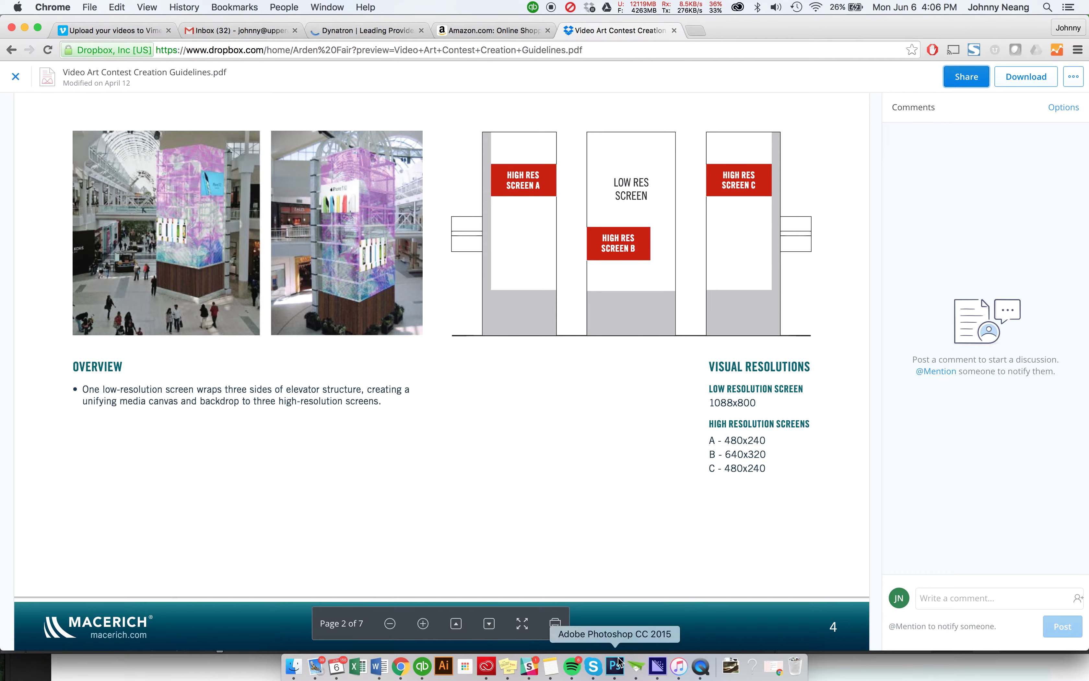
Create a new 1088×800 px, 72 ppi document and add a video timeline
click(616, 666)
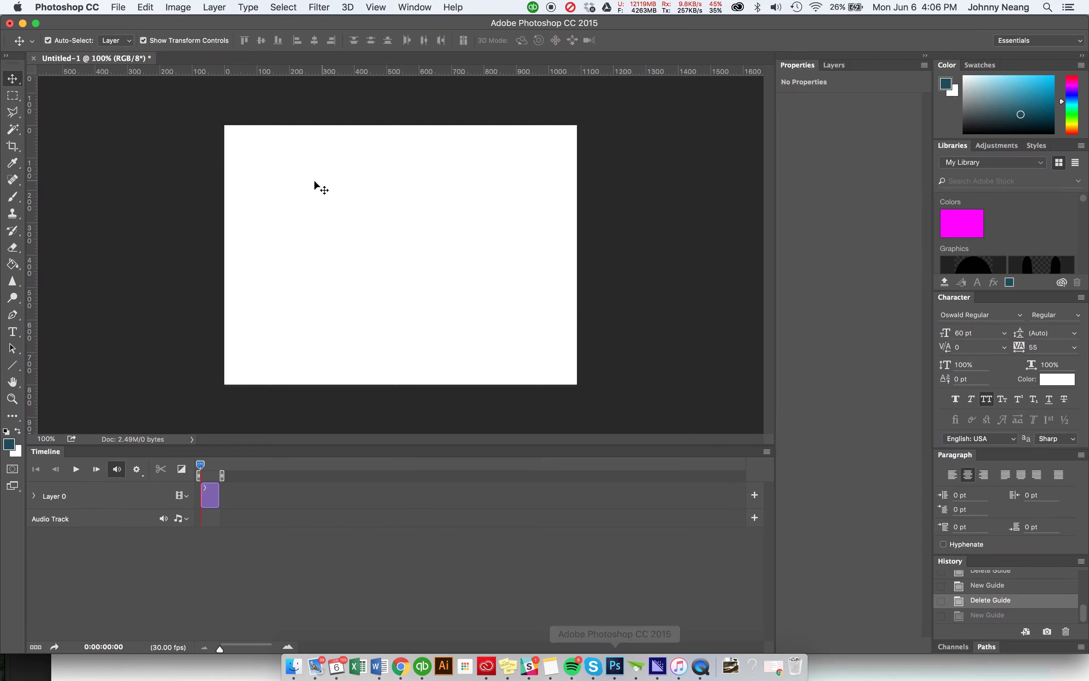
click(118, 7)
click(133, 22)
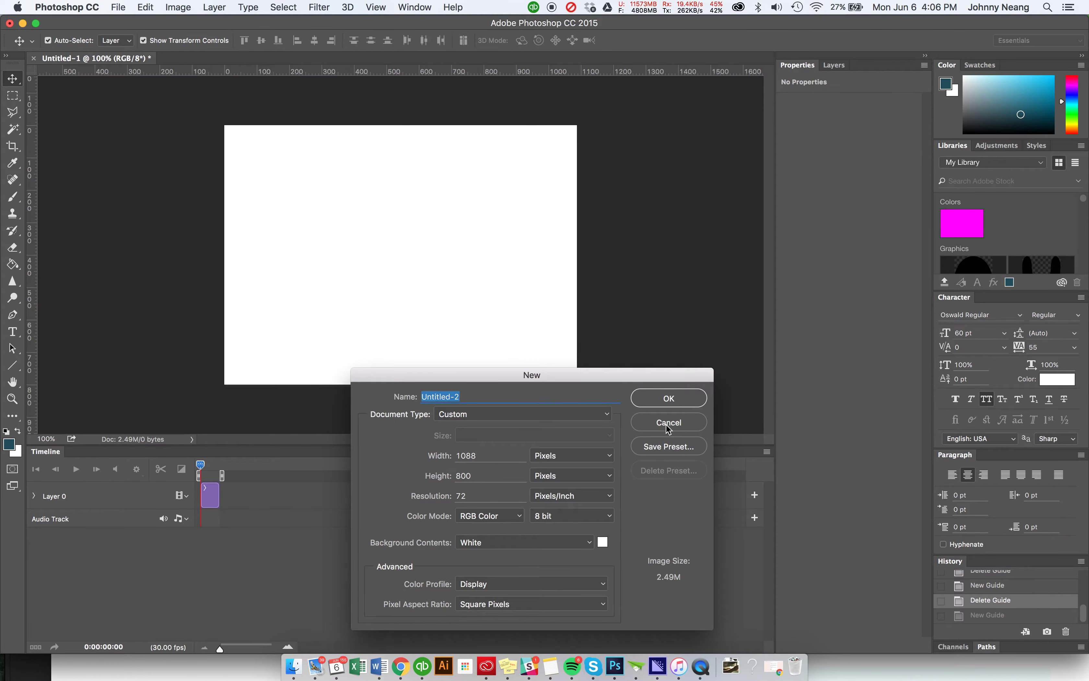
click(676, 404)
click(393, 561)
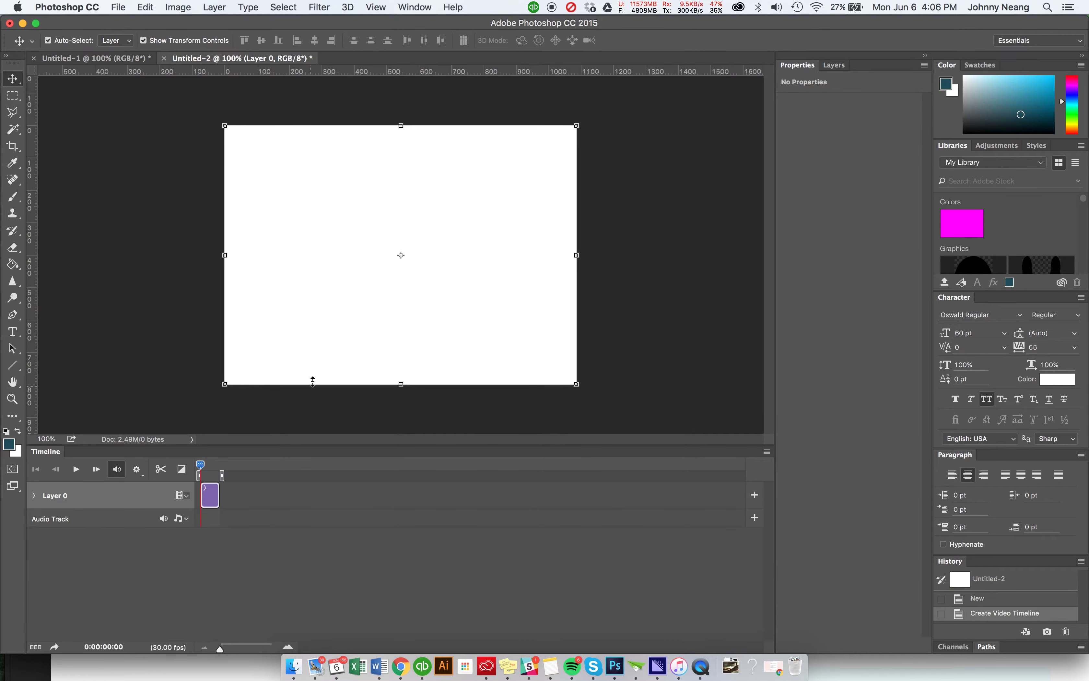
Leave the Window panel list unchanged and select the Rectangular Marquee tool
click(406, 7)
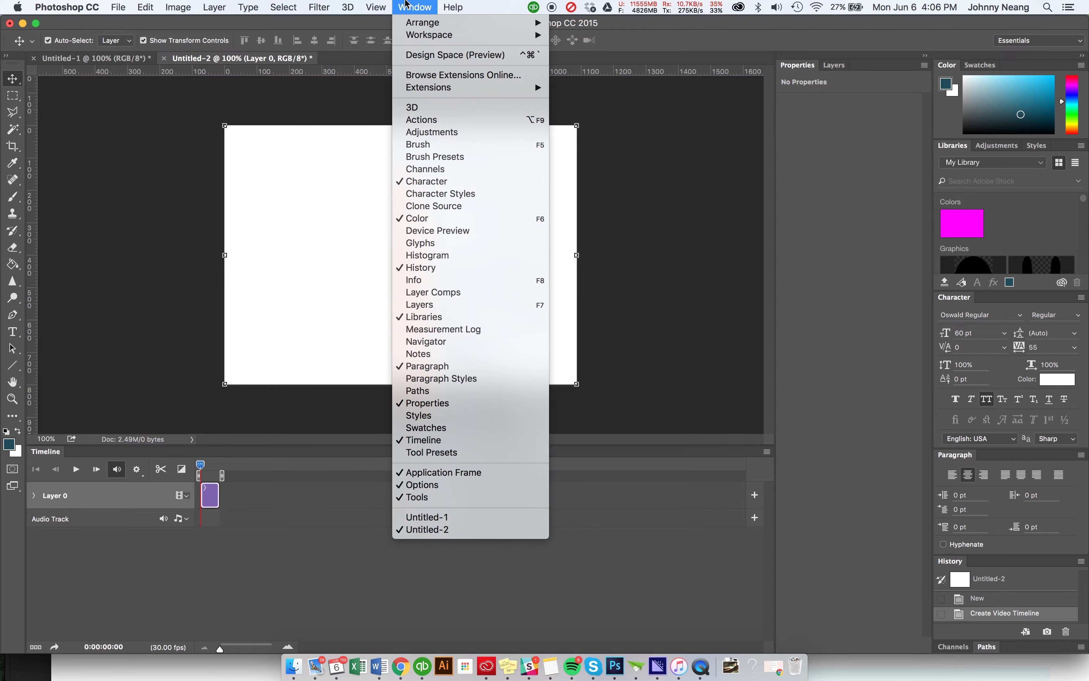
key(c)
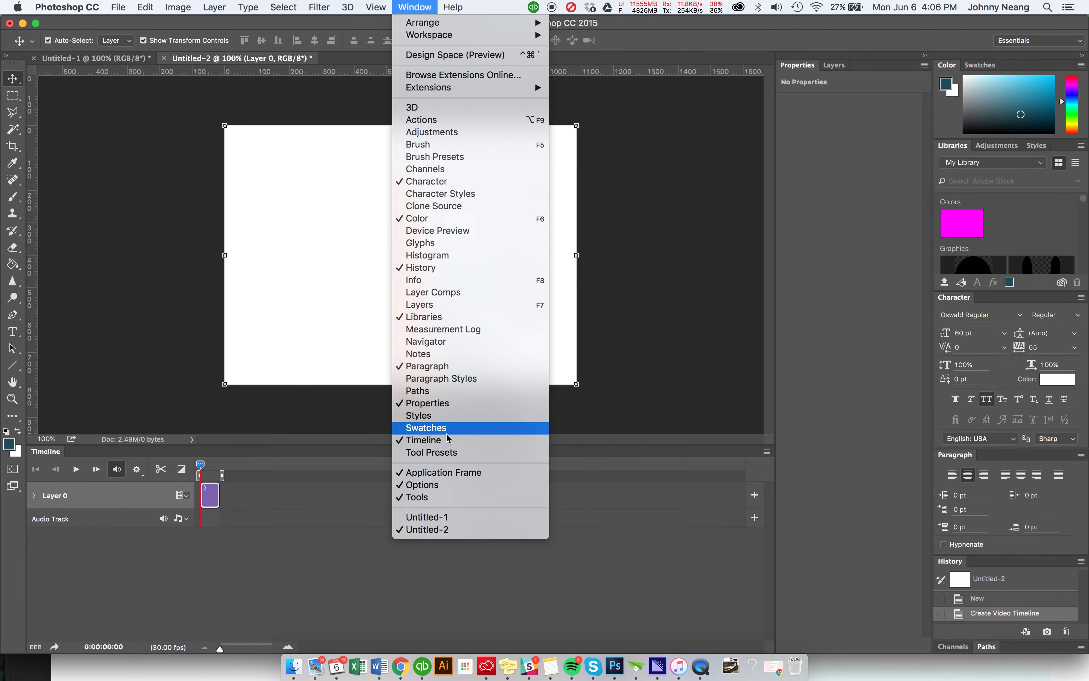
click(124, 354)
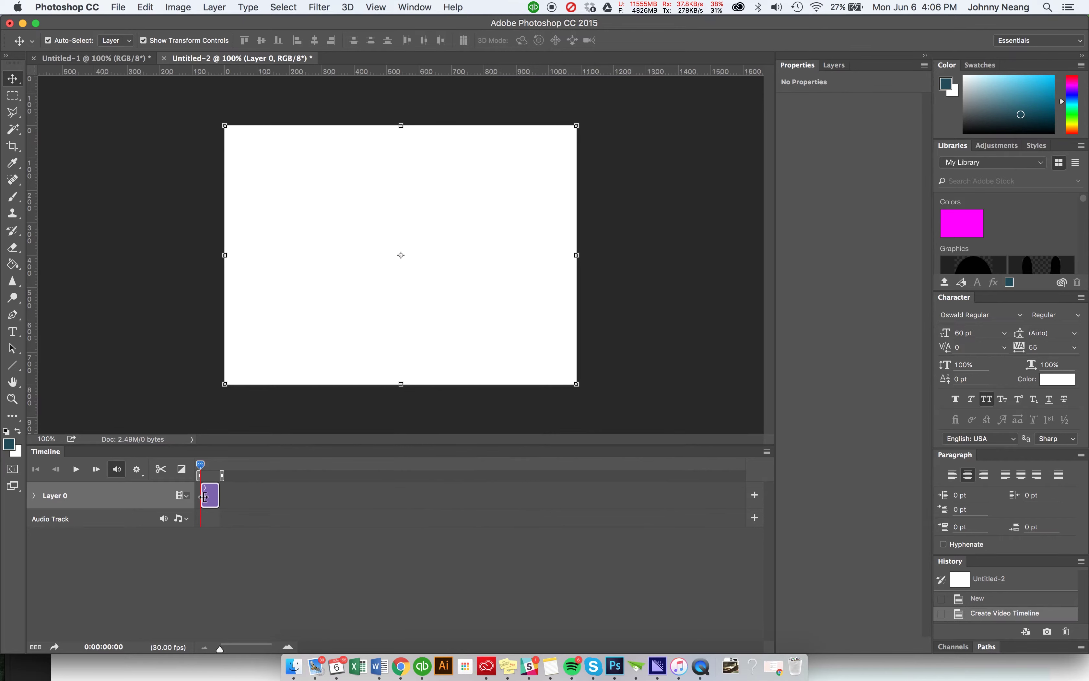
click(12, 97)
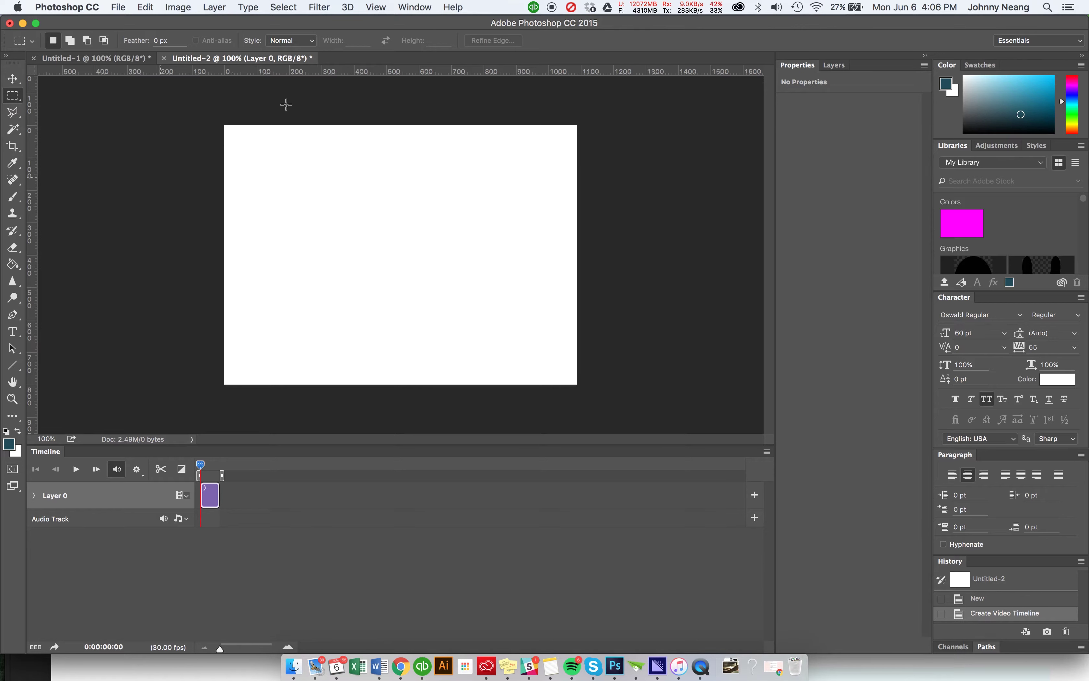
Place two vertical guides through View > New Guide, at 320 px and 640 px
click(377, 7)
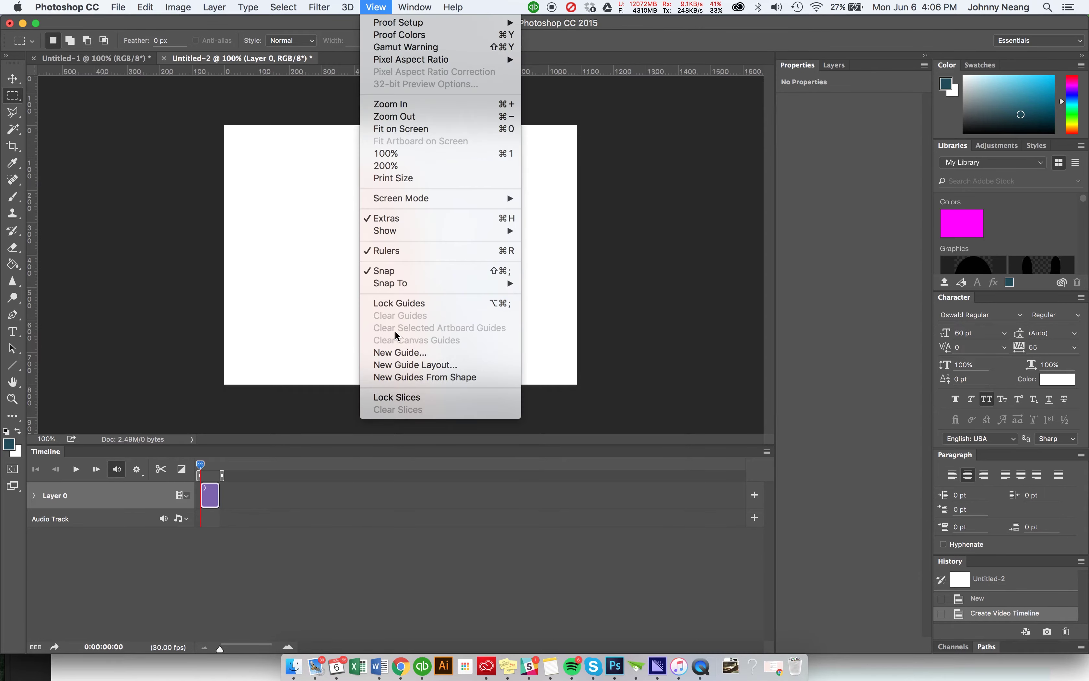
click(397, 353)
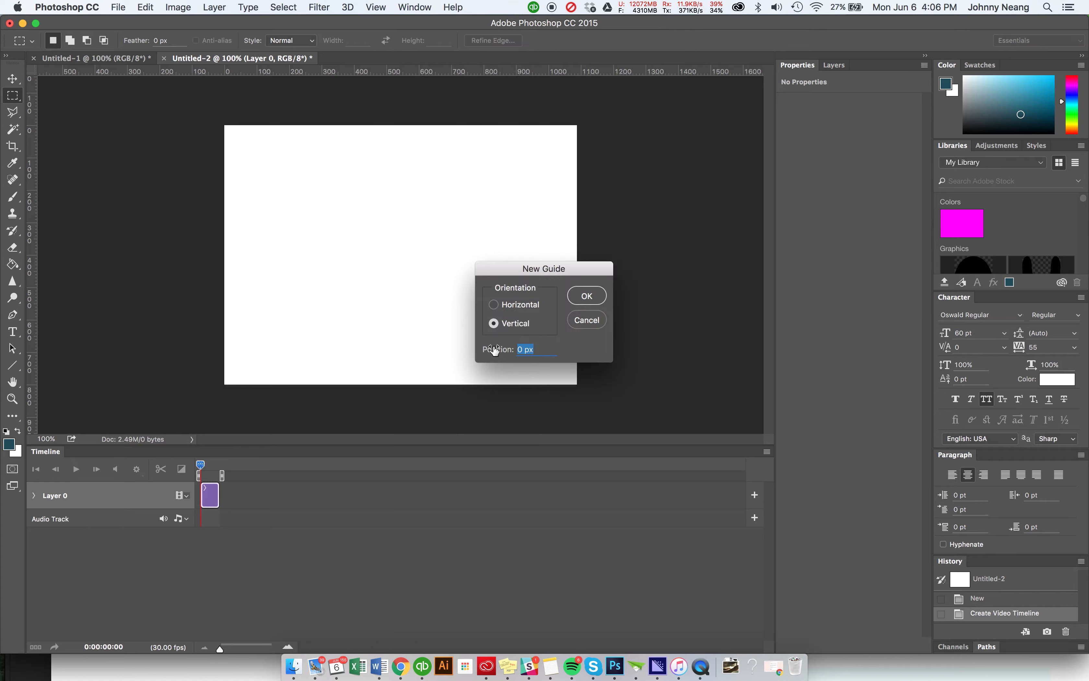
text(320 px)
key(Return)
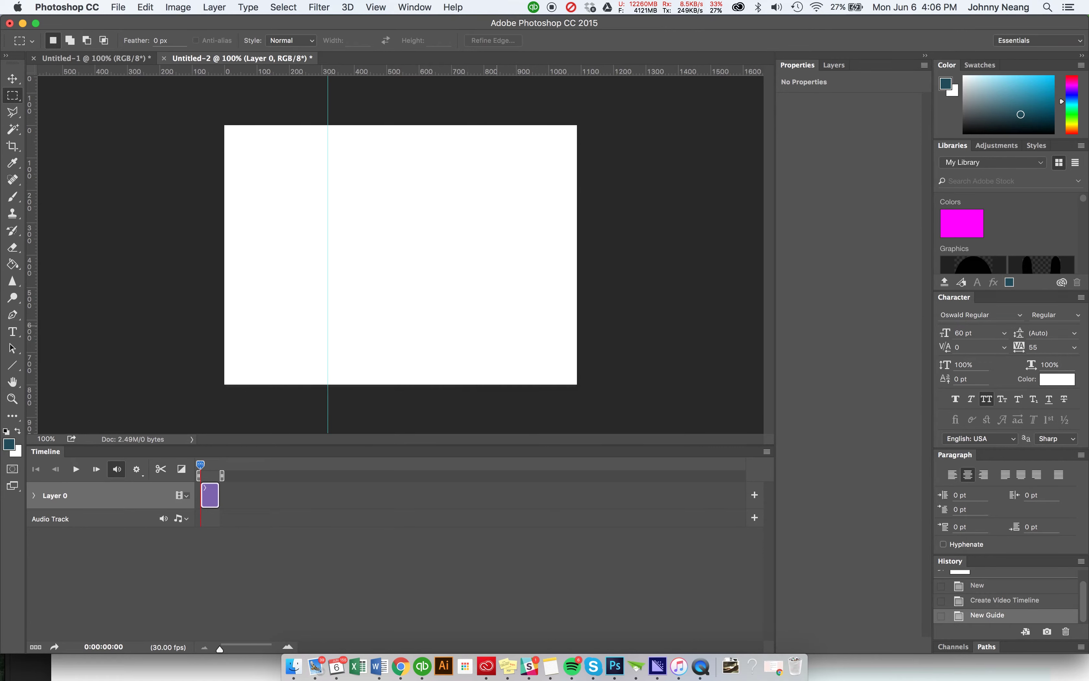
click(208, 7)
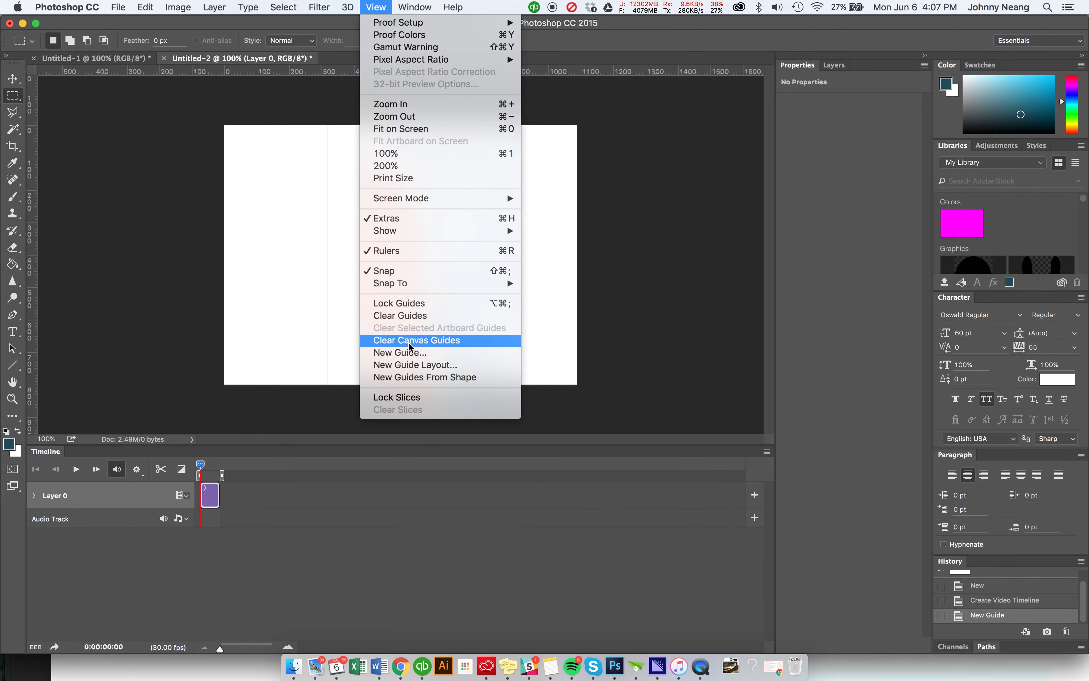
click(410, 353)
text(640)
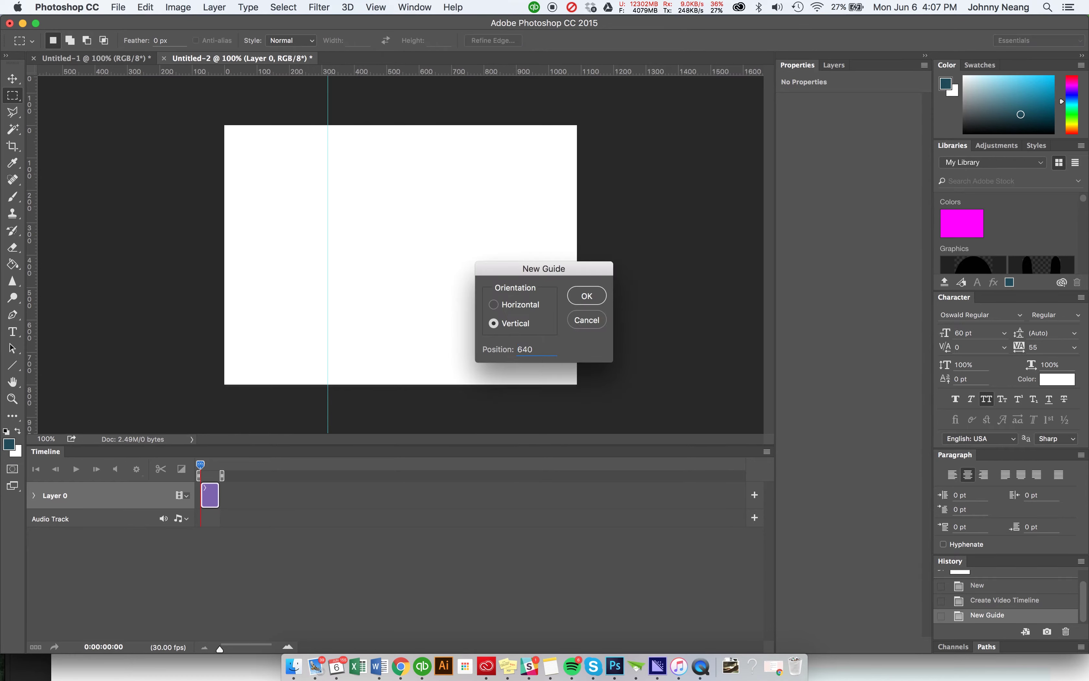
key(Return)
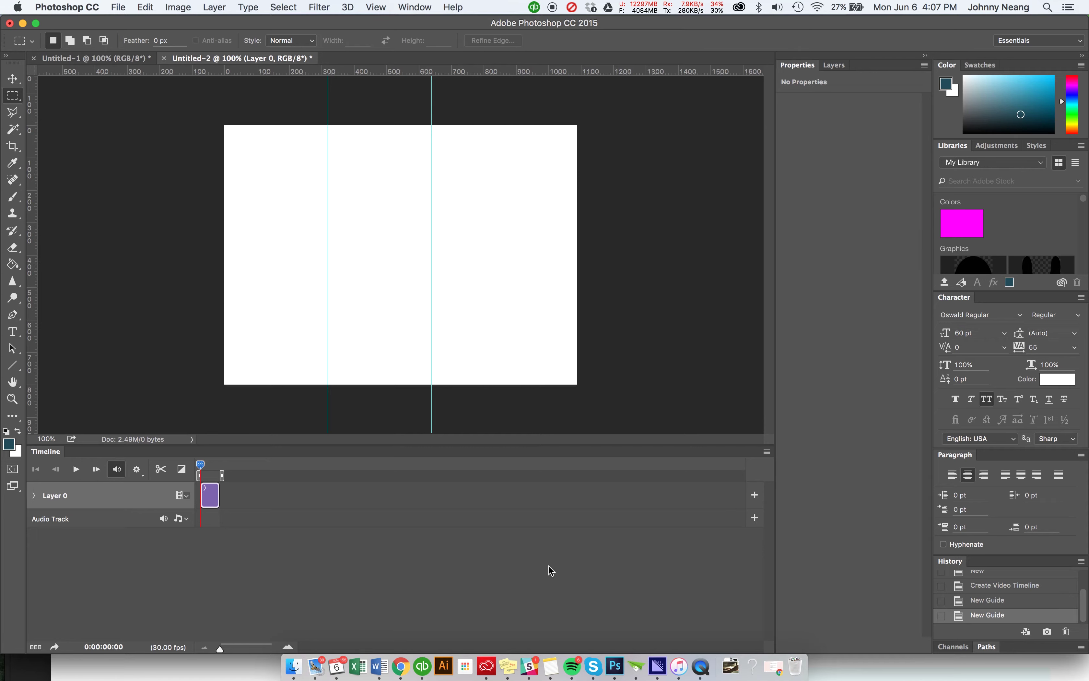
Compute 1088−320 = 768 and add a vertical guide at 768 px
key(super+space)
text(1088-320)
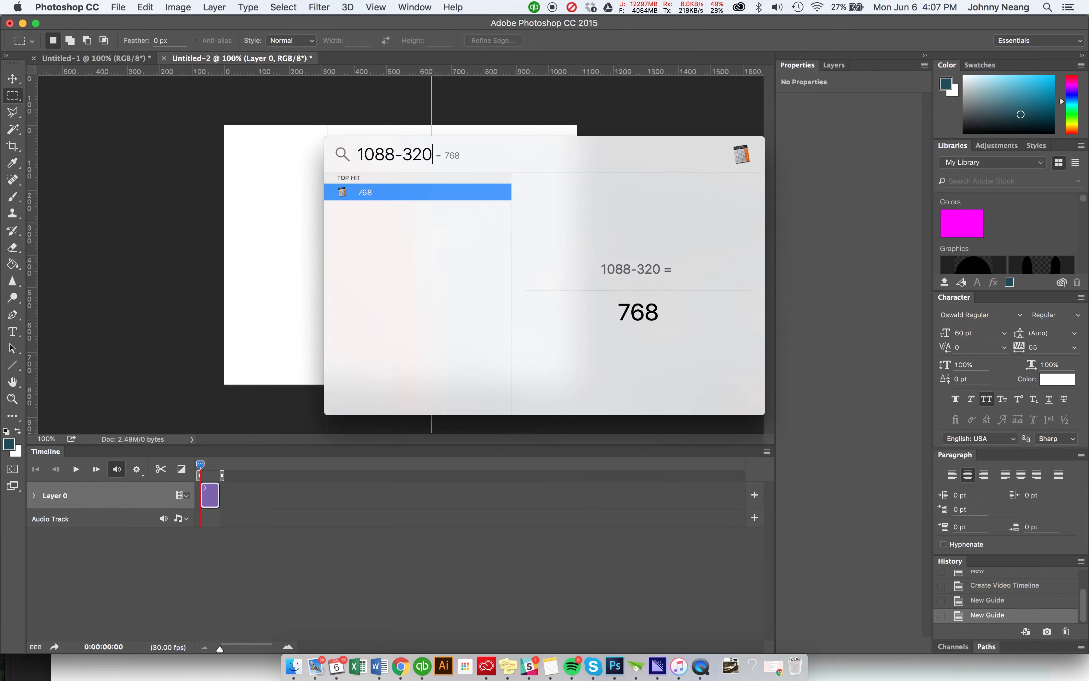
key(Escape)
key(Escape)
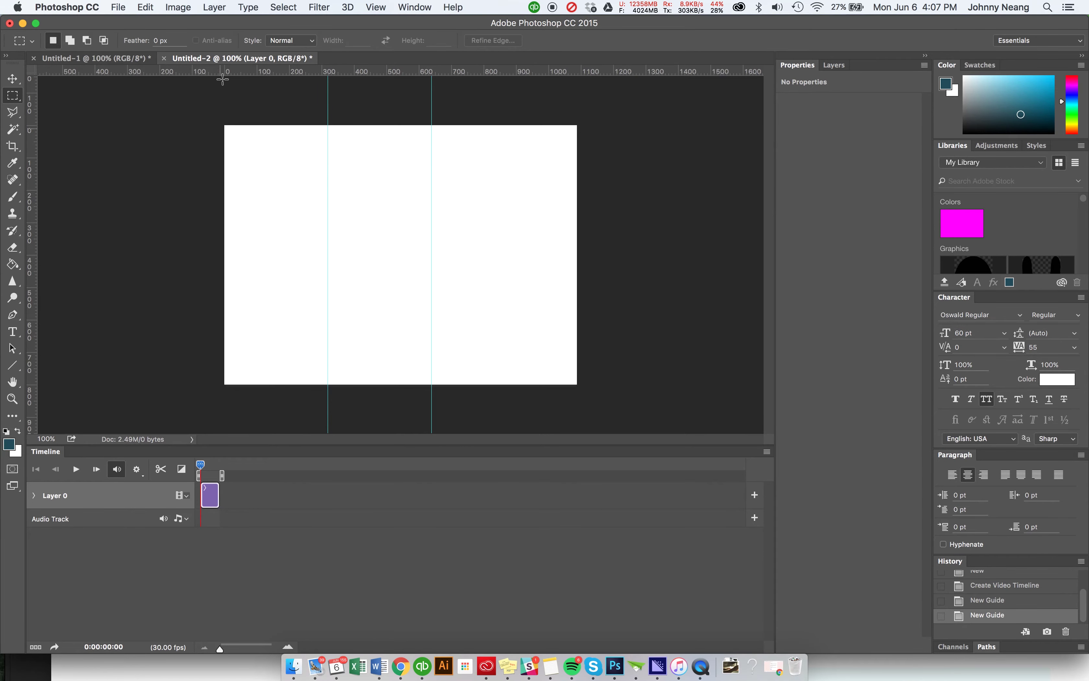
click(376, 6)
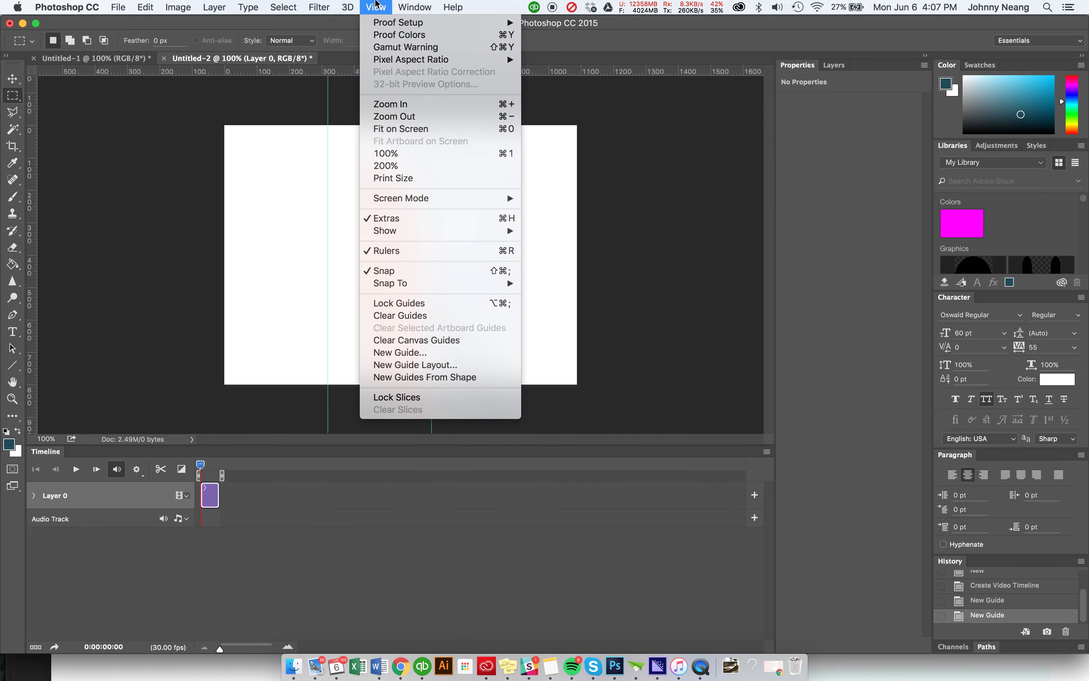
click(400, 352)
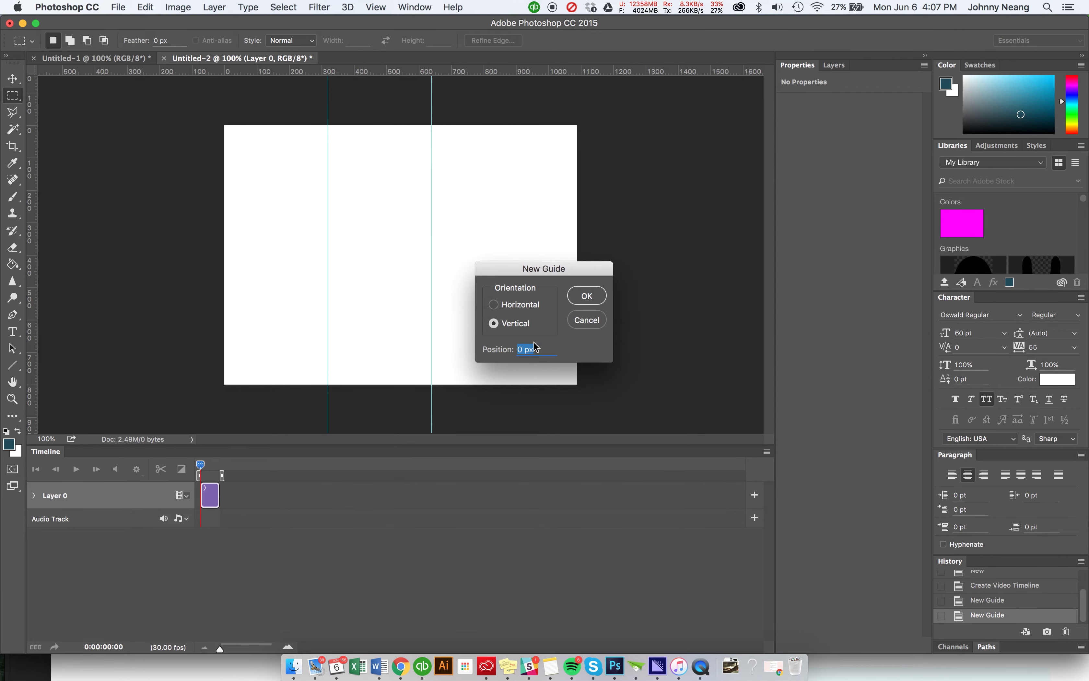
text(768)
key(Return)
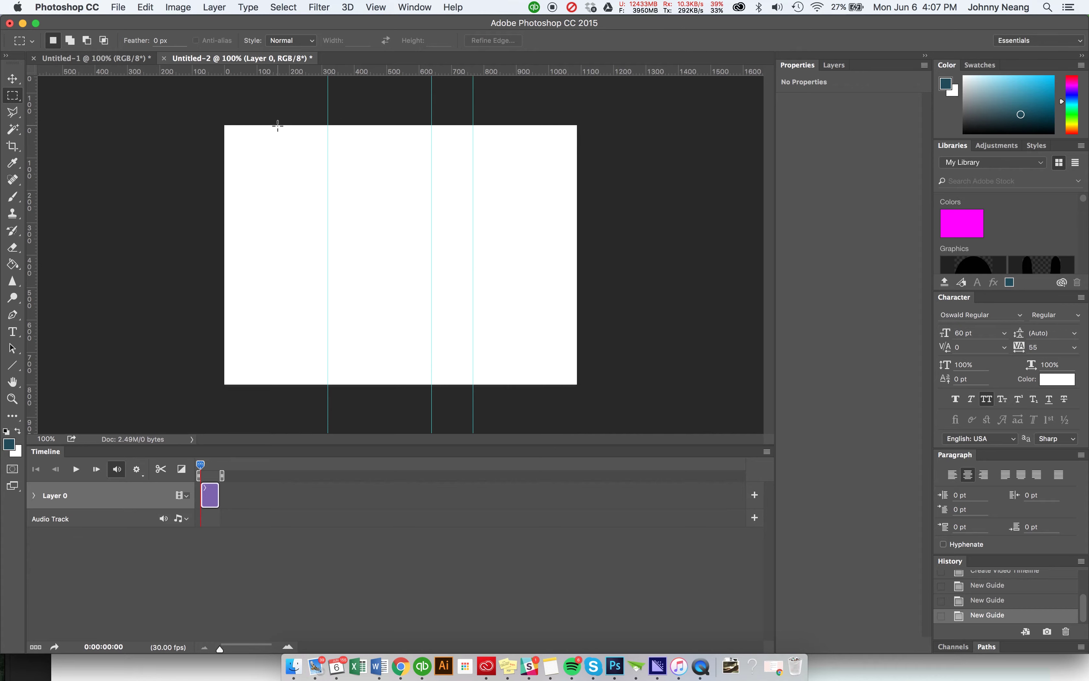
Add horizontal guides at 160 px and 320 px
click(375, 8)
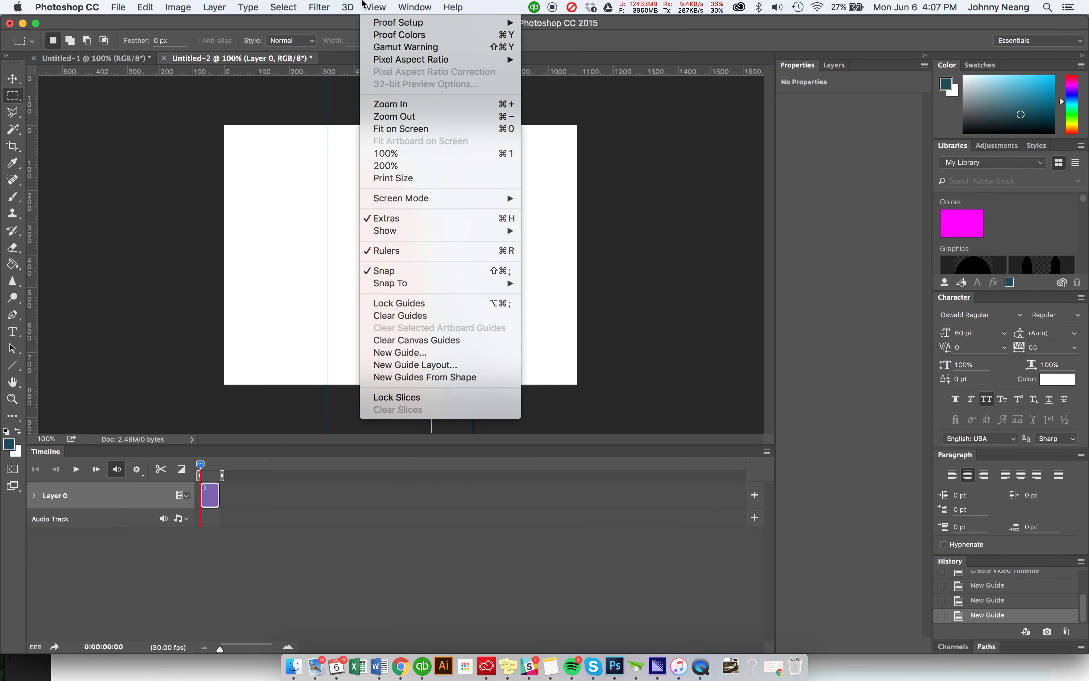
click(447, 352)
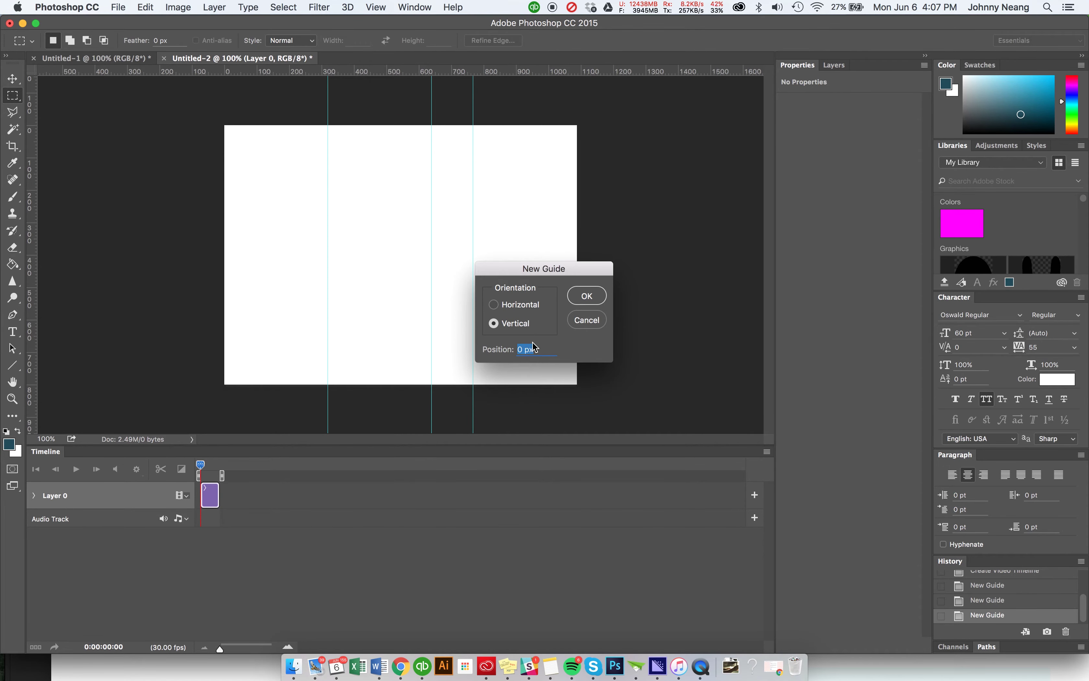
click(494, 305)
triple_click(534, 350)
key(BackSpace)
text(160)
key(Return)
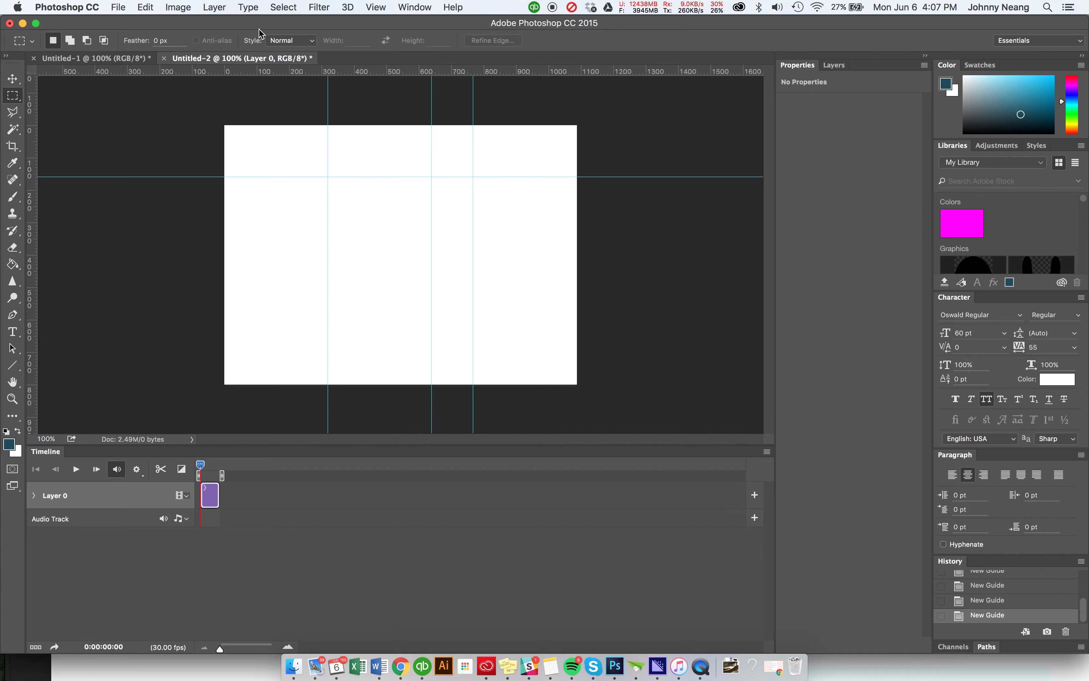
click(348, 7)
mouse_move(375, 7)
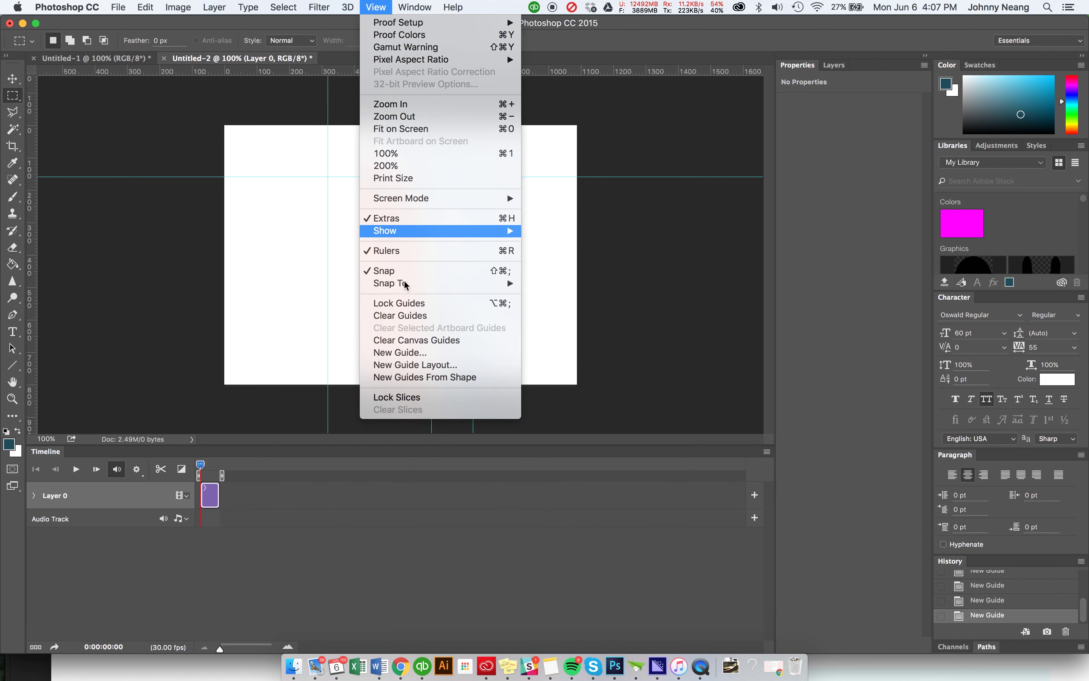
click(402, 353)
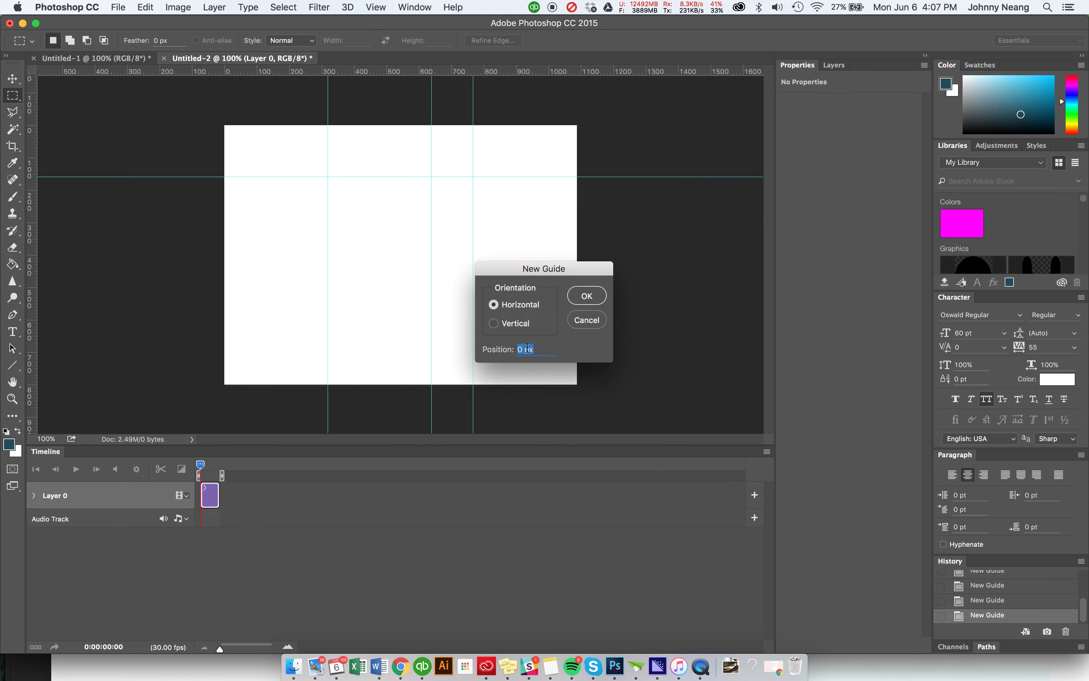
text(320 px)
key(Return)
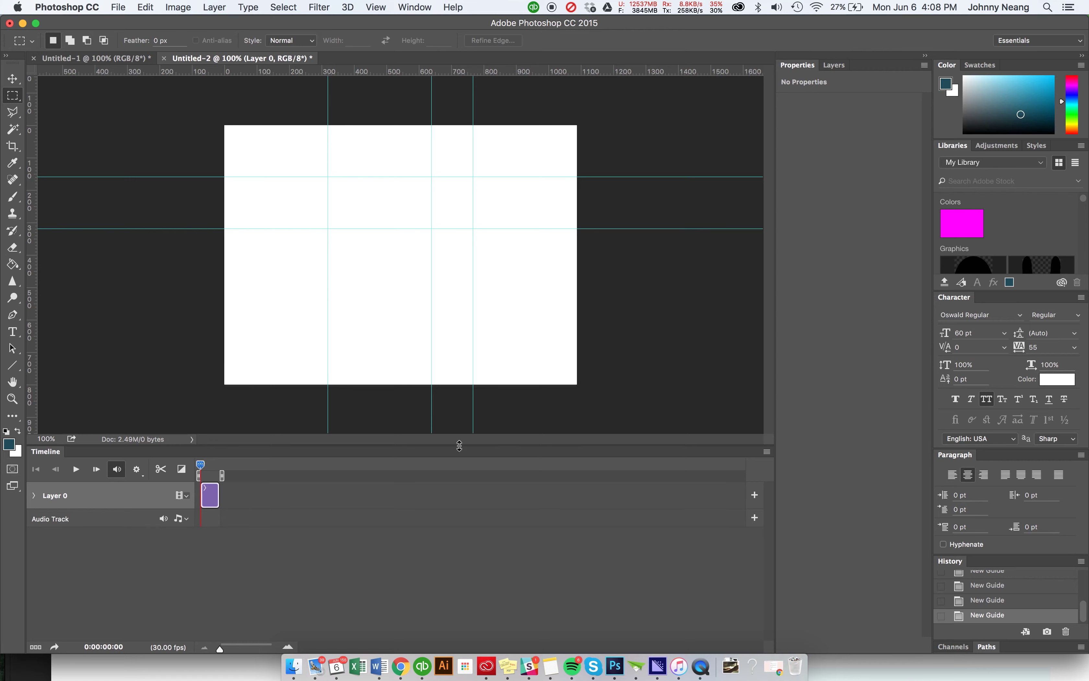
Compute 800−160 and add a horizontal guide at 640 px
key(super+space)
text(800-160)
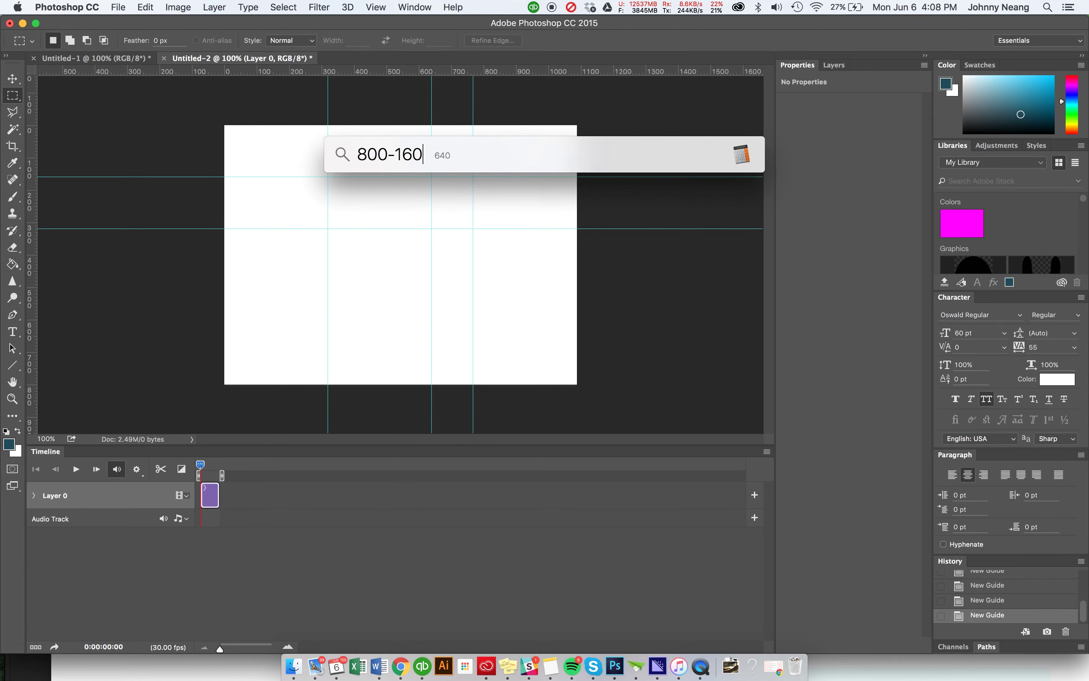
key(Escape)
key(Escape)
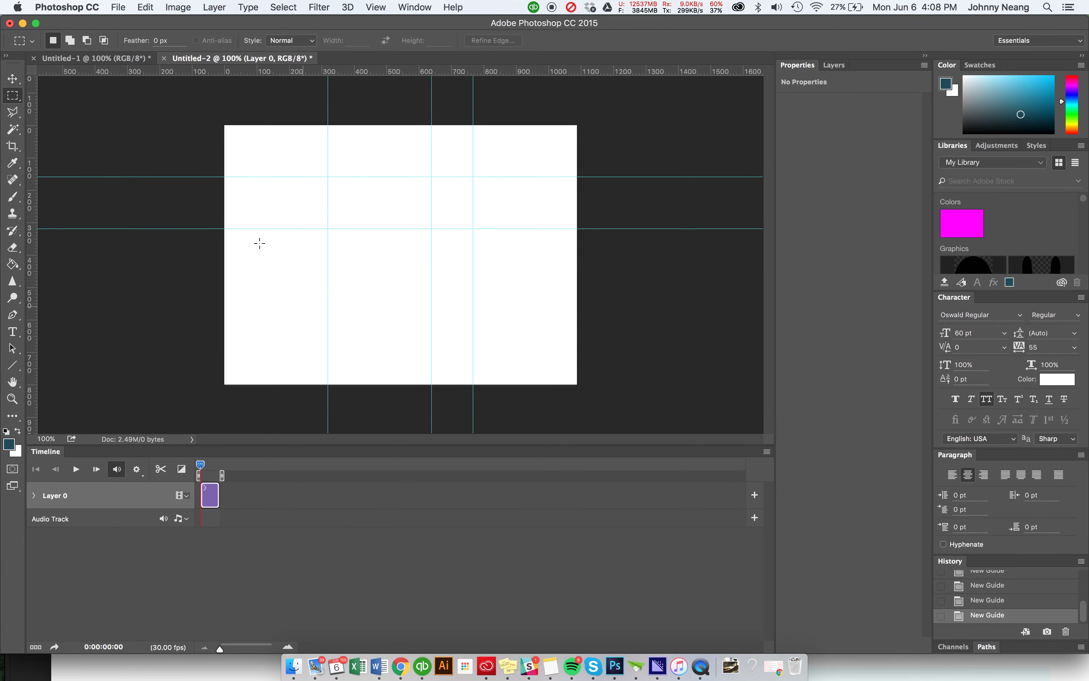
click(324, 4)
mouse_move(375, 7)
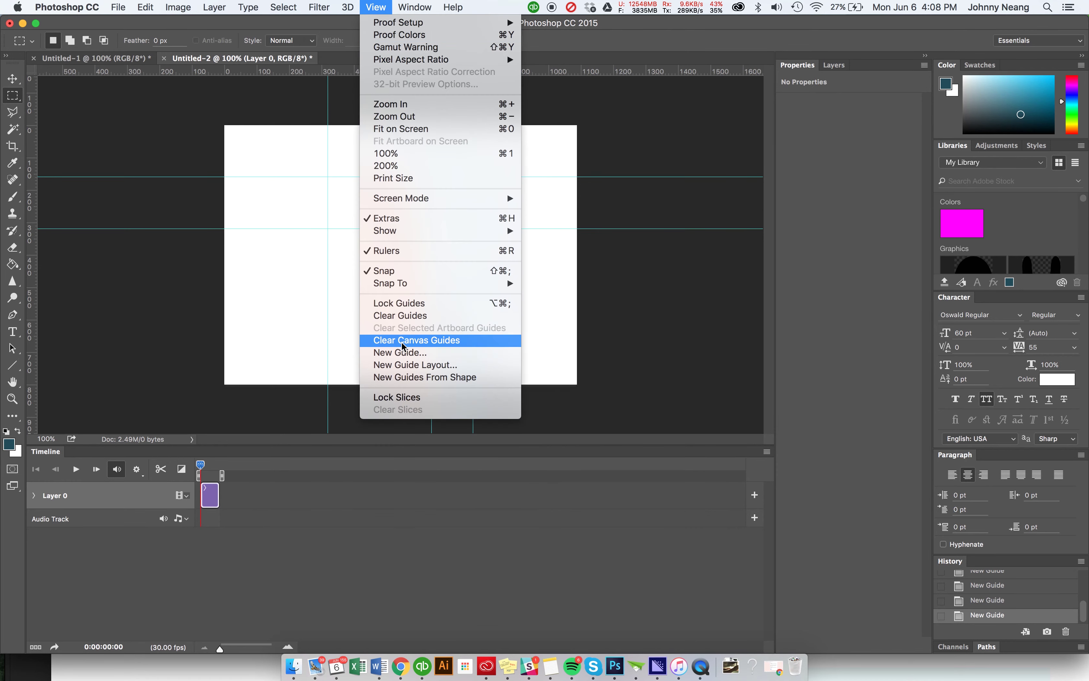
click(404, 353)
text(640)
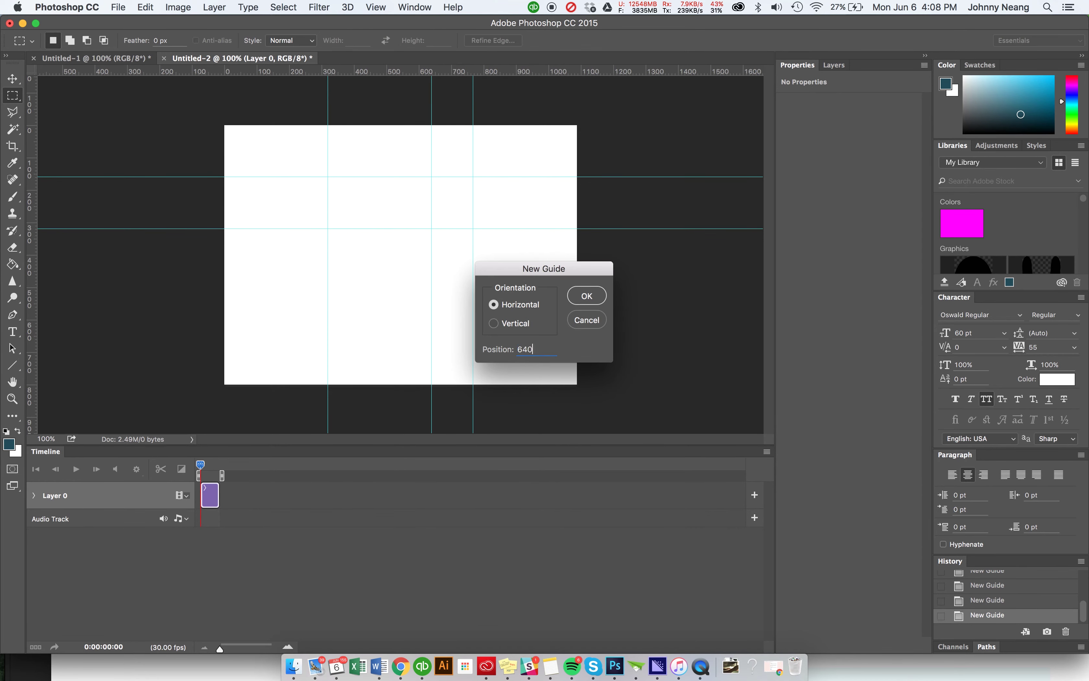
key(Return)
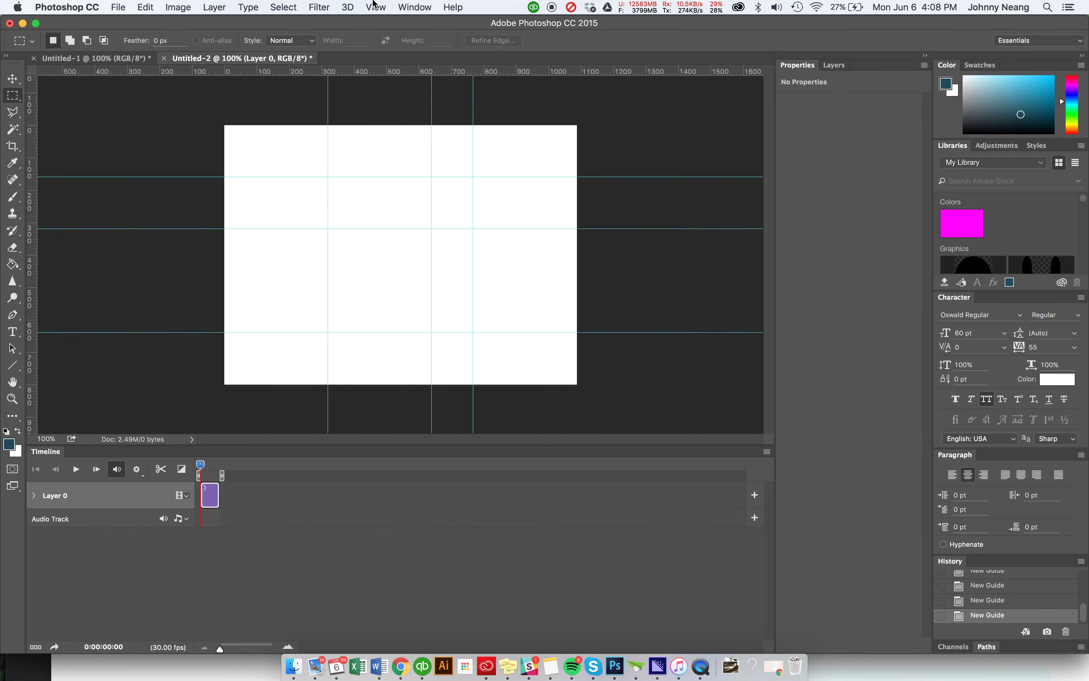
Compute 640−160 and add a horizontal guide at 480 px
key(super+space)
text(640-160)
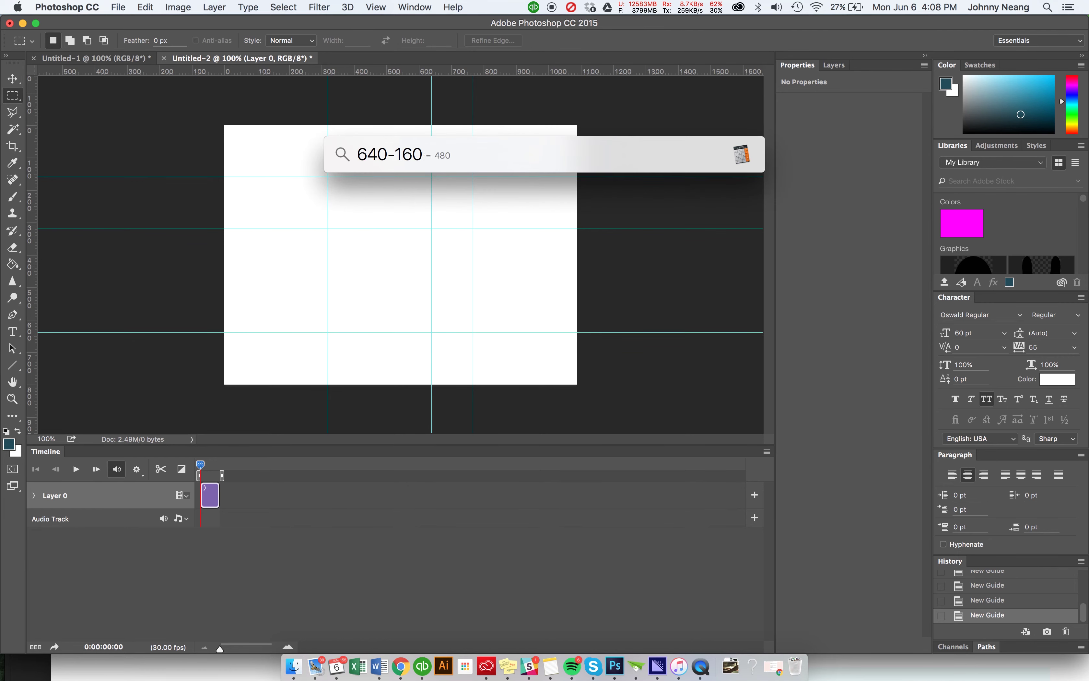
key(Escape)
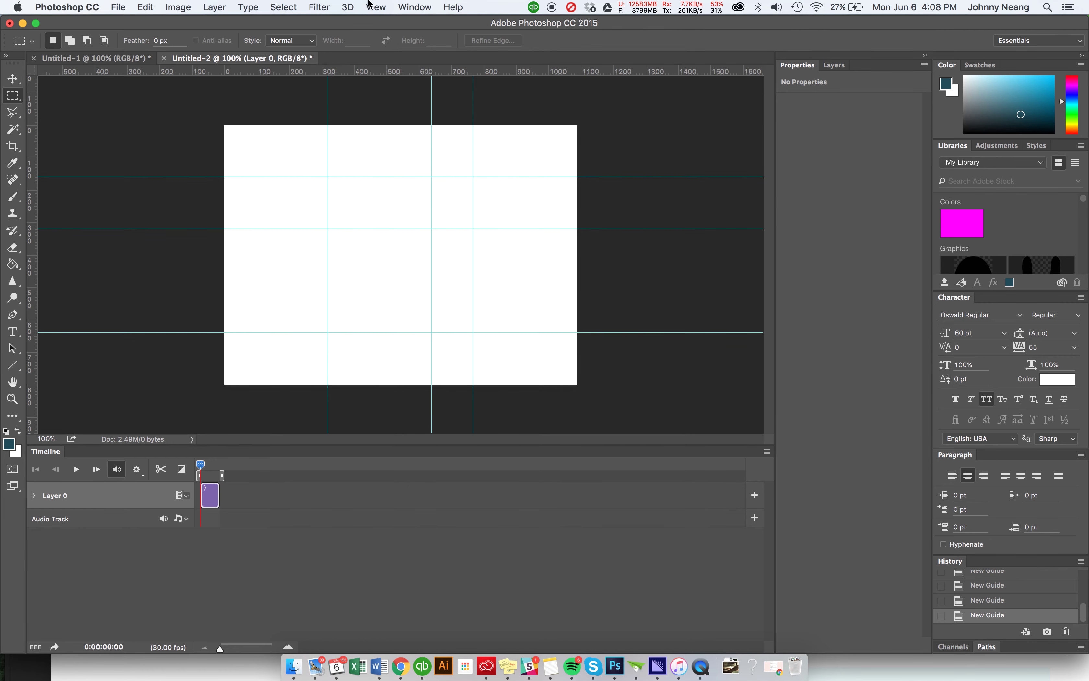
click(375, 7)
mouse_move(319, 7)
mouse_move(376, 7)
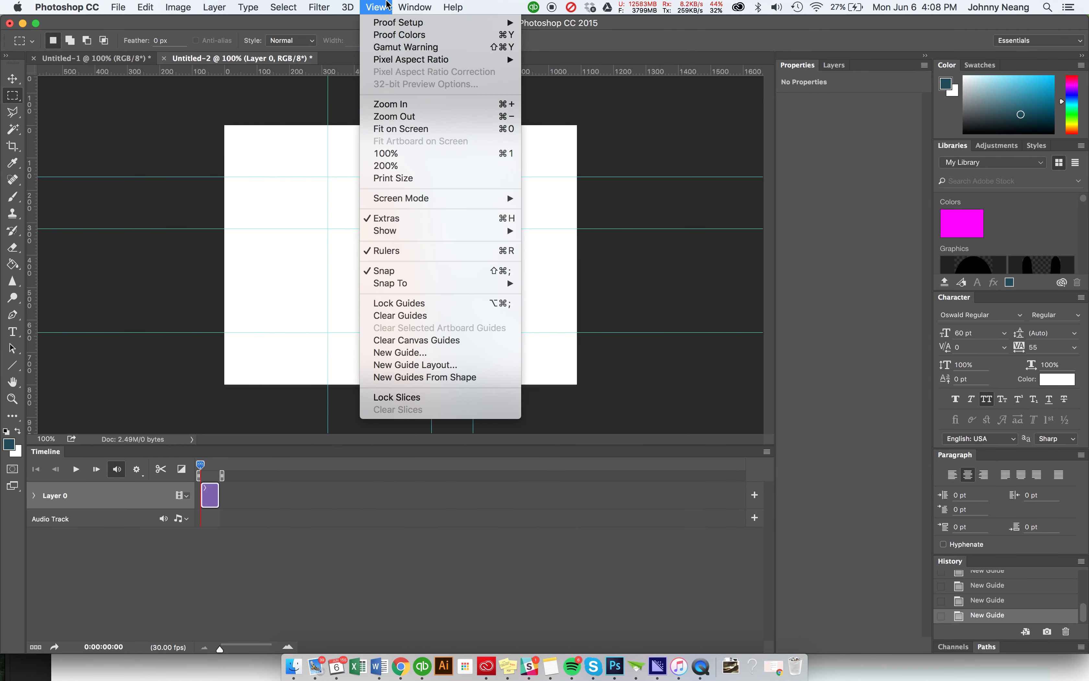
click(415, 353)
text(480)
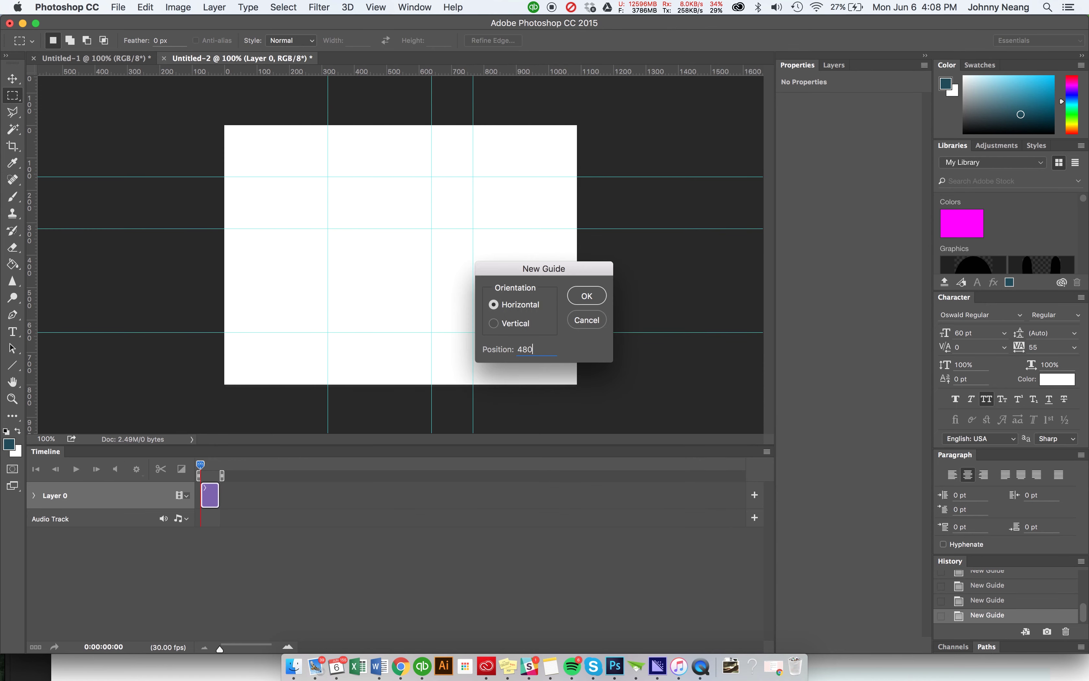
key(Return)
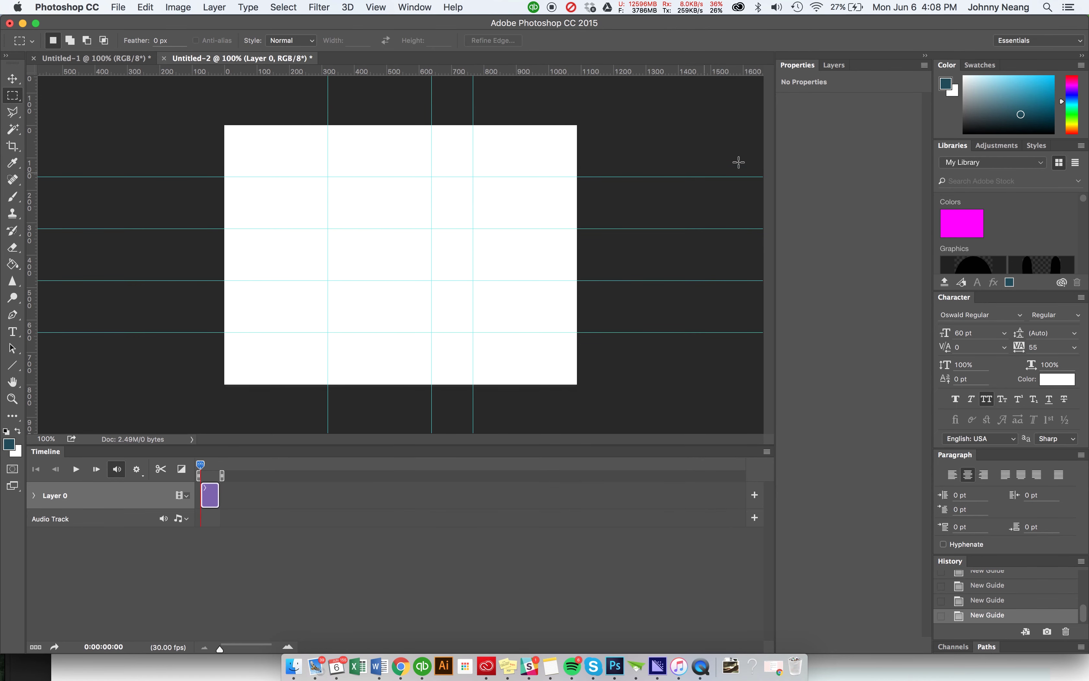
Show the Layers panel and add a new empty layer named Layer 1
click(837, 65)
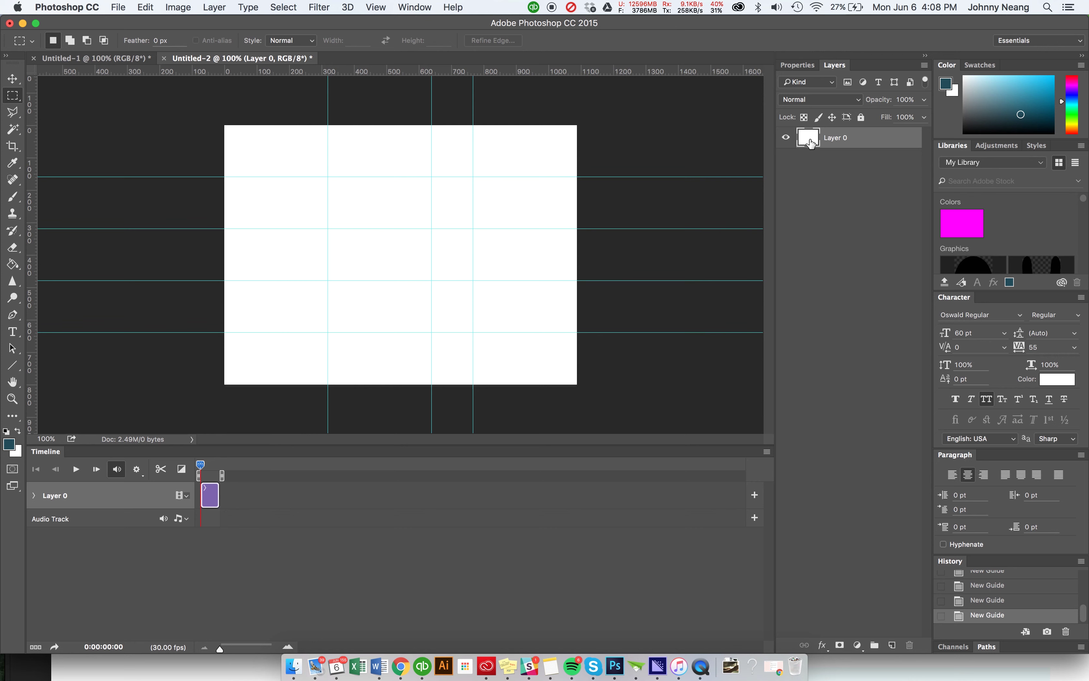
key(shift+super+n)
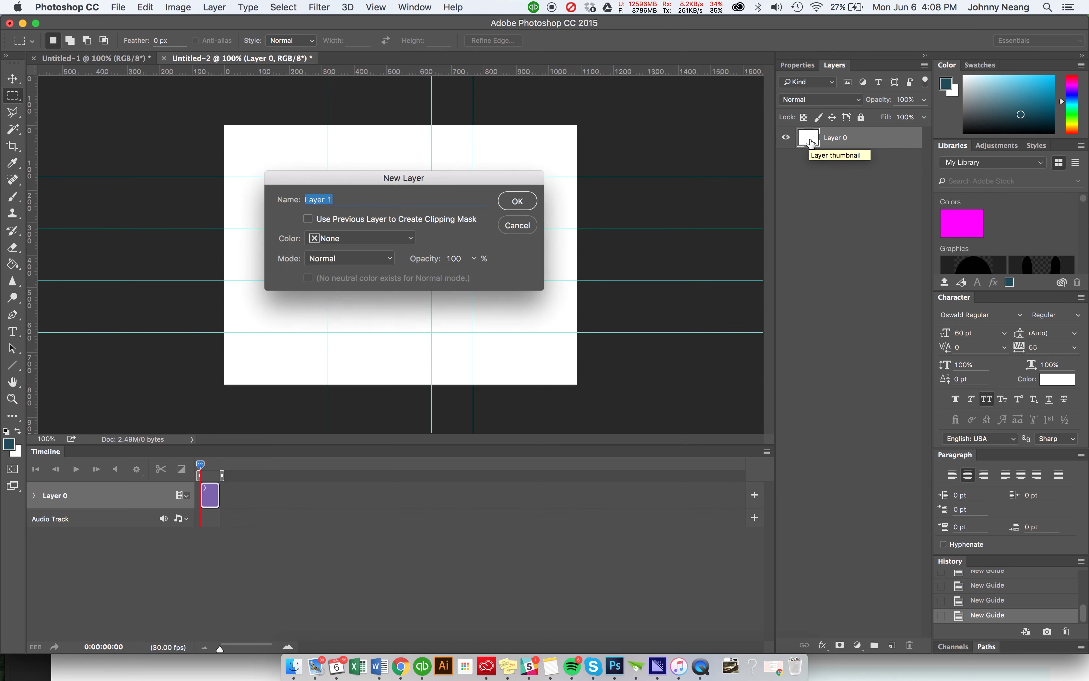
key(Return)
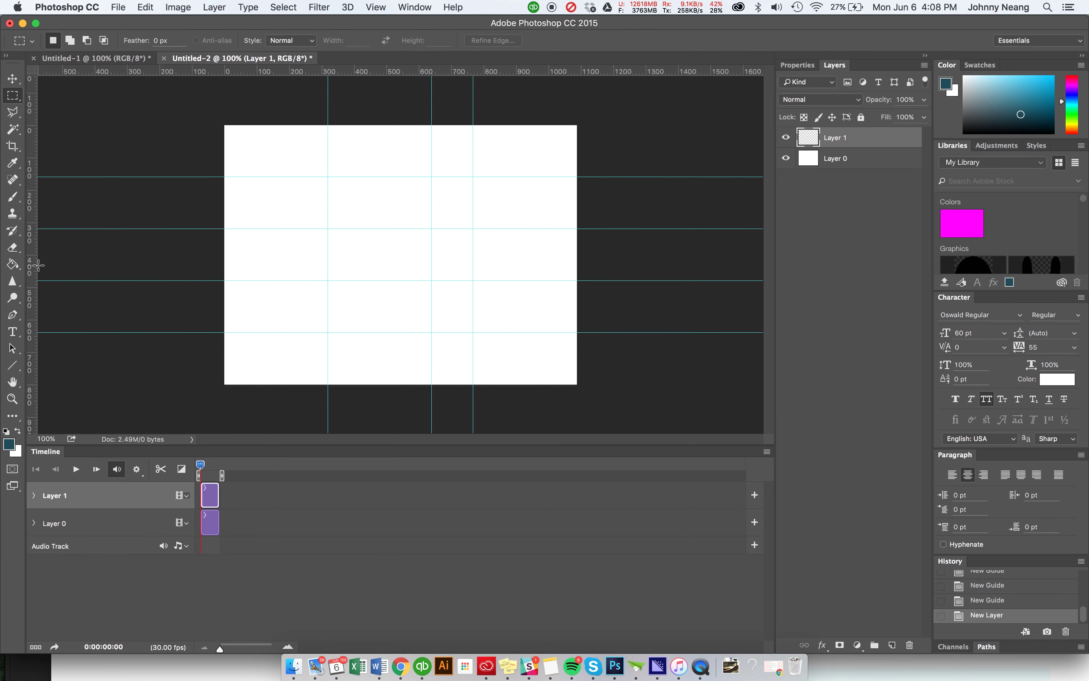
Type the letter A in the upper-left region and color it red (ff0000)
click(13, 332)
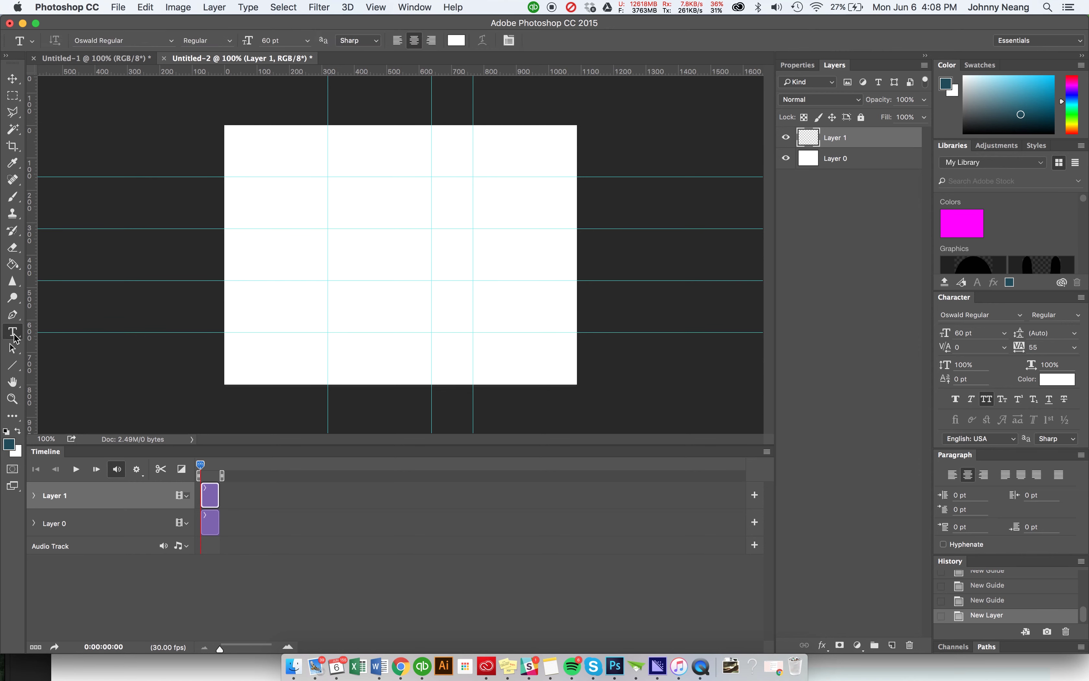
click(262, 202)
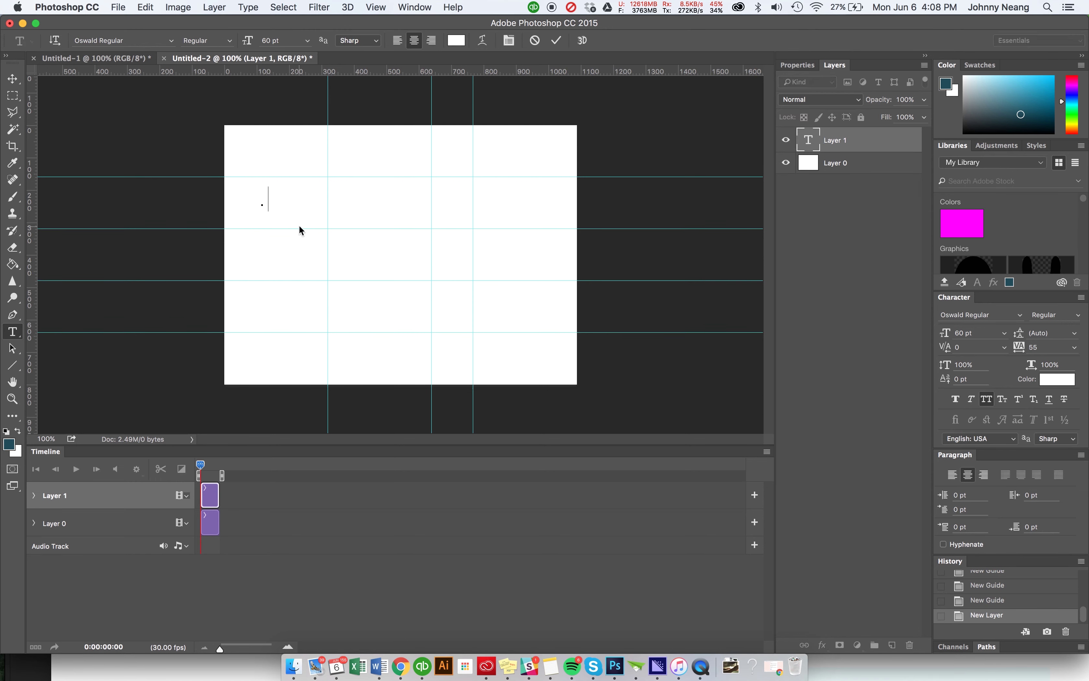
double_click(261, 198)
click(456, 41)
drag(494, 176, 599, 115)
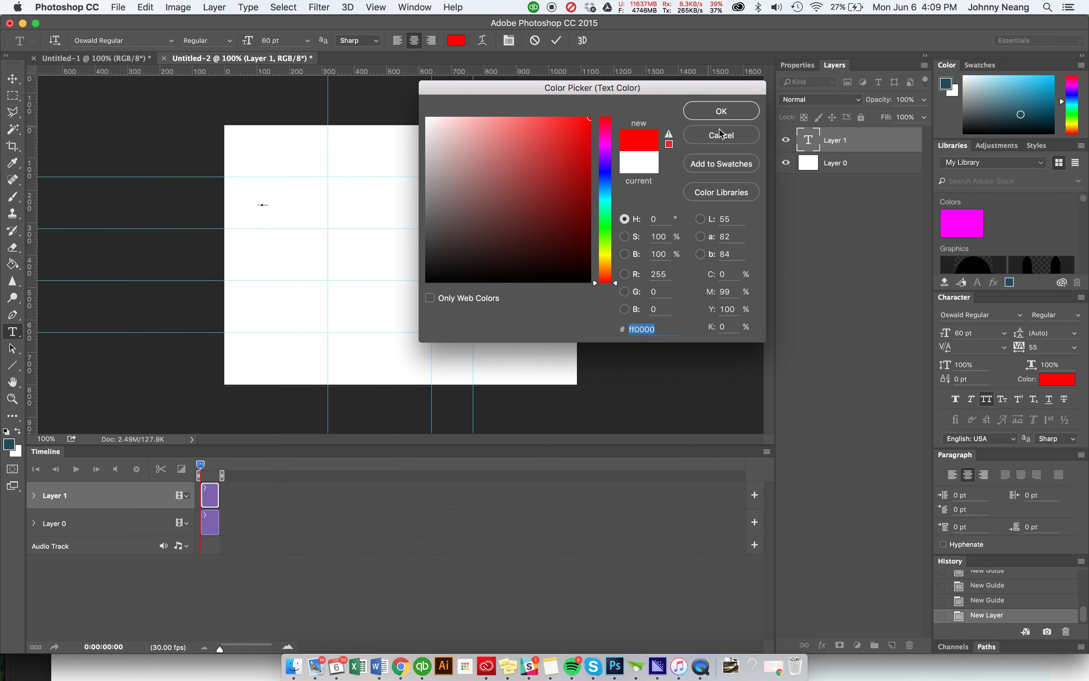
click(736, 113)
click(10, 82)
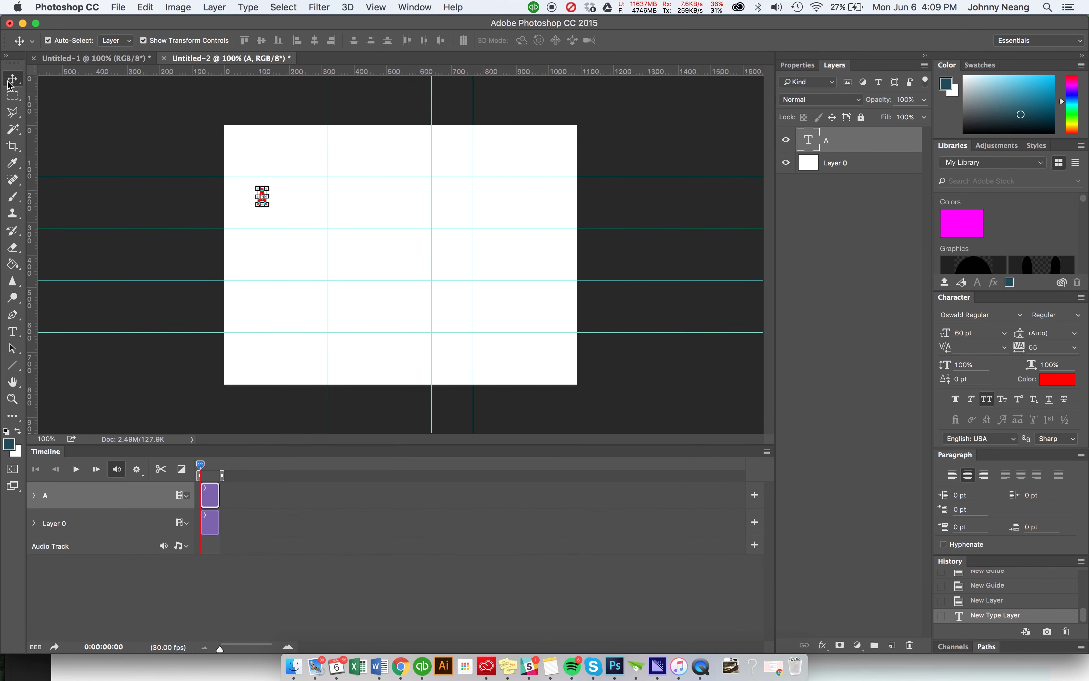
Nudge the A down slightly and type the letter B in the lower-middle region
key(Down)
click(12, 95)
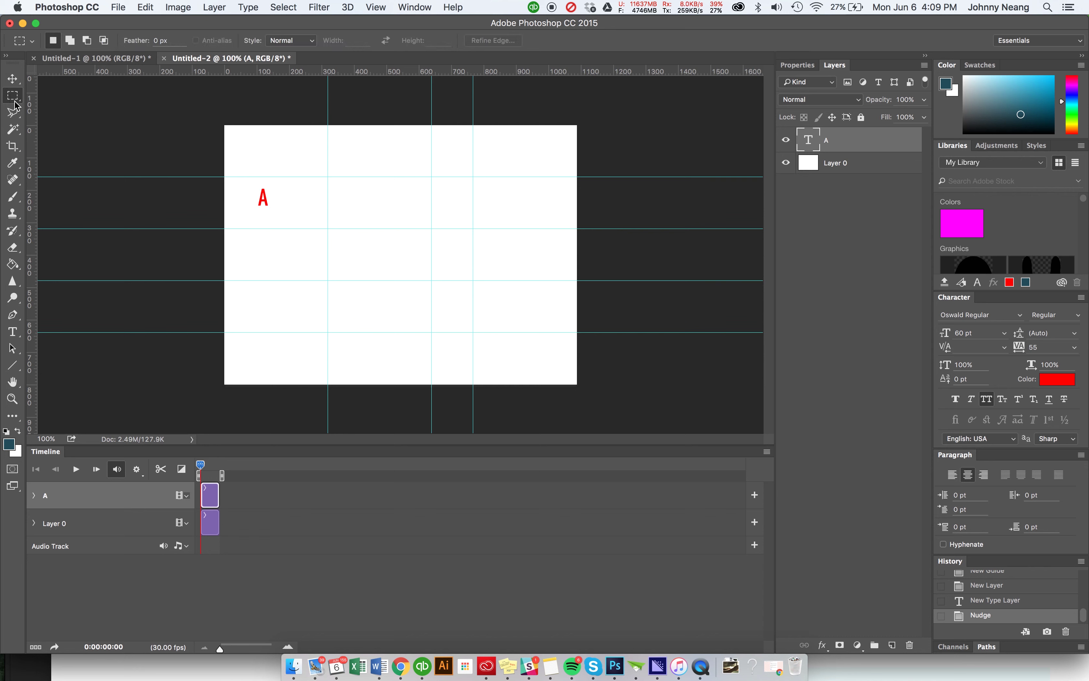
click(13, 362)
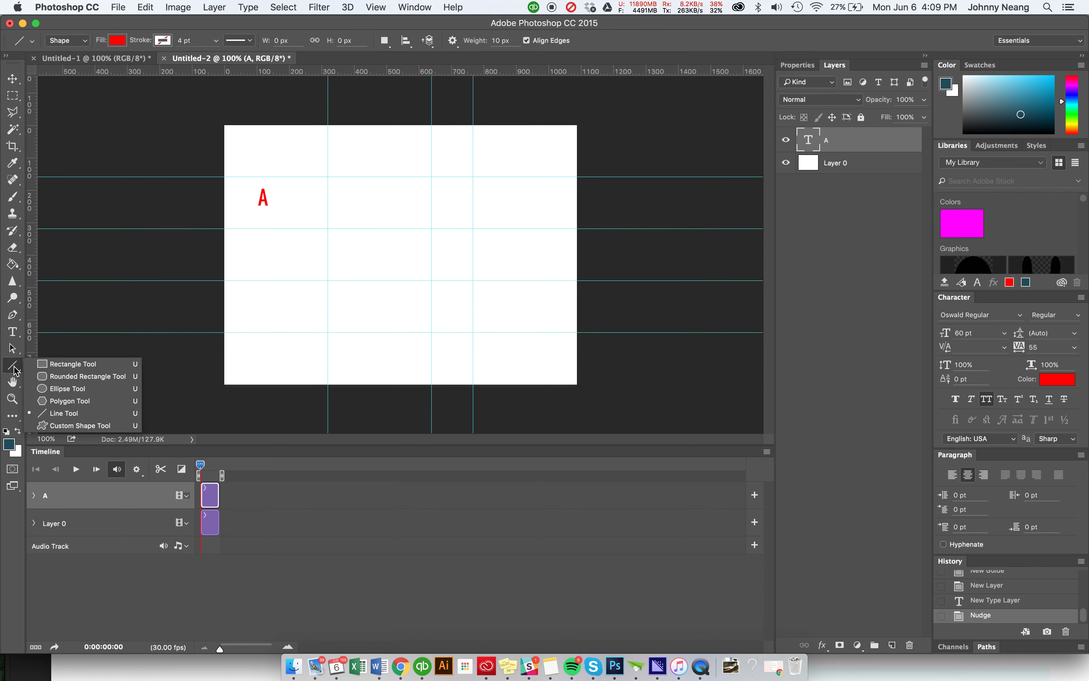
click(12, 331)
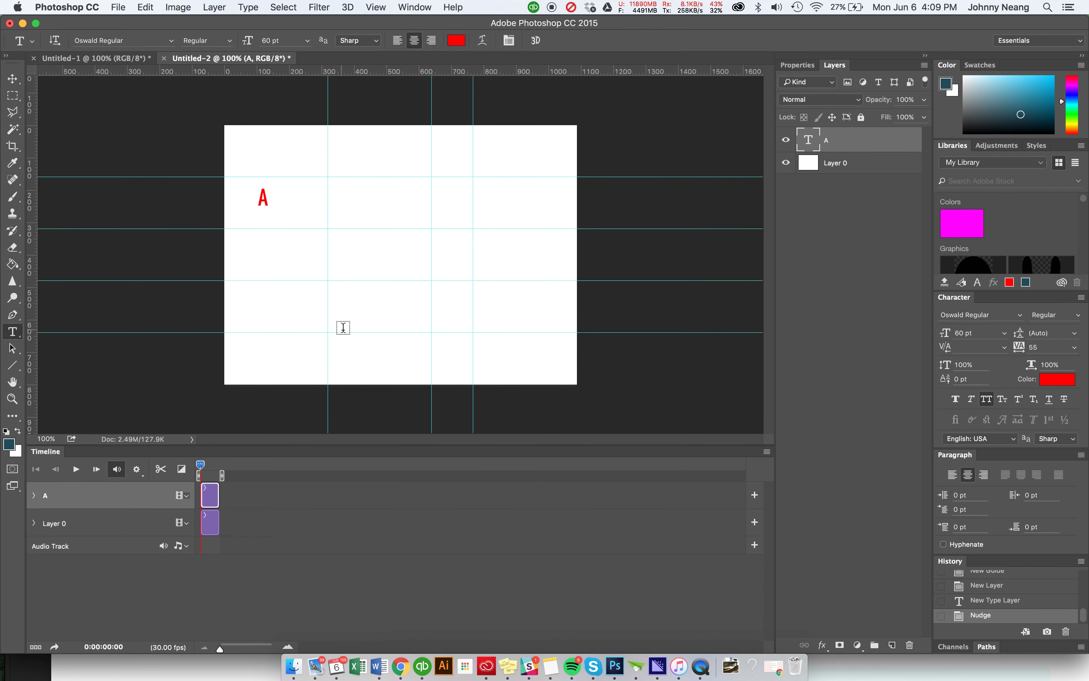
click(368, 309)
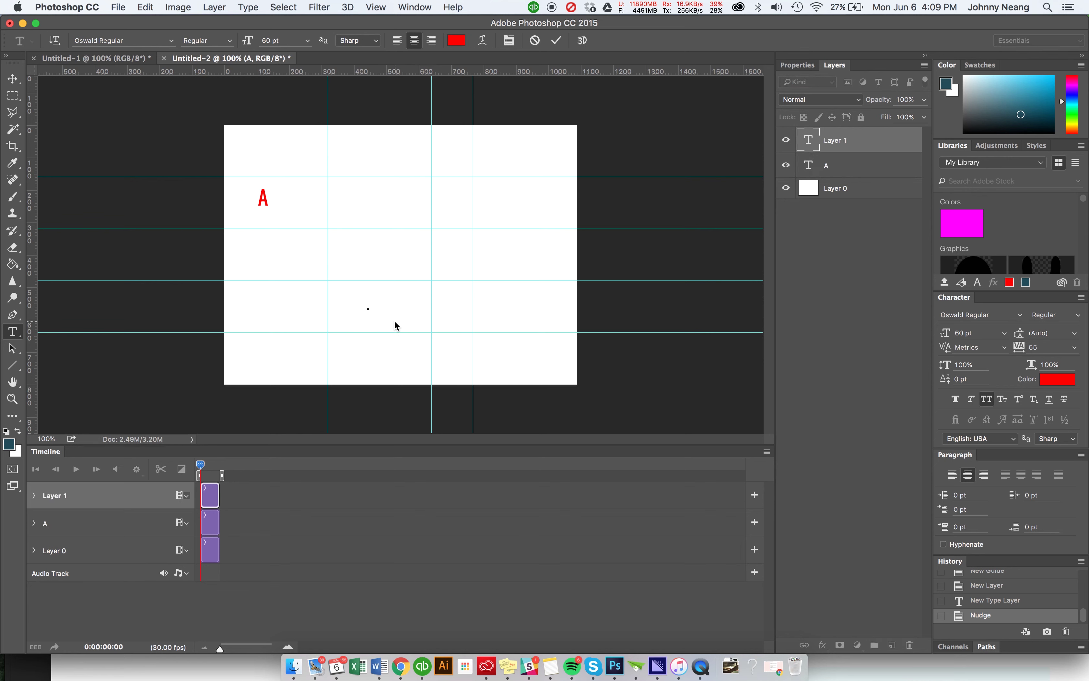
text(B)
click(13, 79)
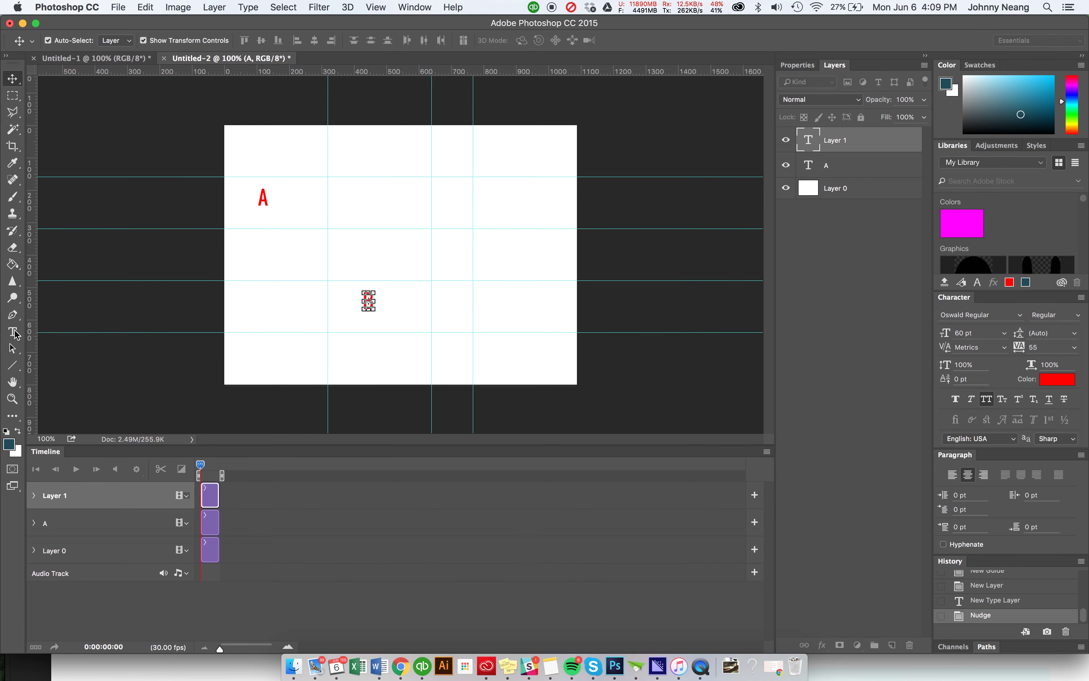
Type the letter C in the upper-right region, correcting a mistyped B
click(13, 331)
click(503, 202)
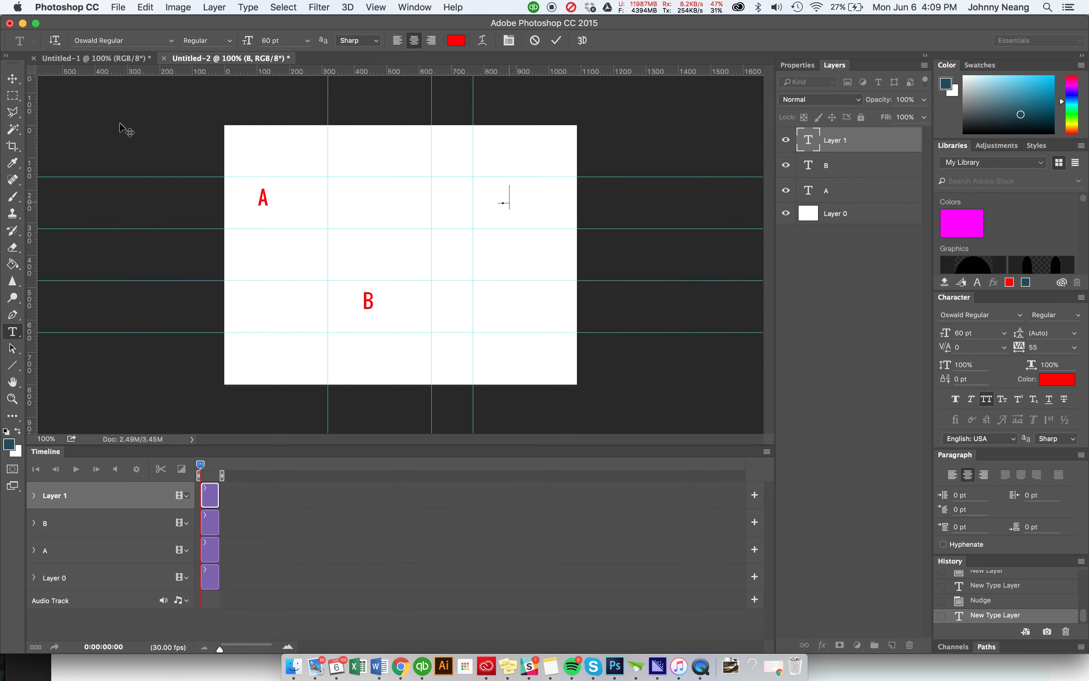
text(B)
key(BackSpace)
text(C)
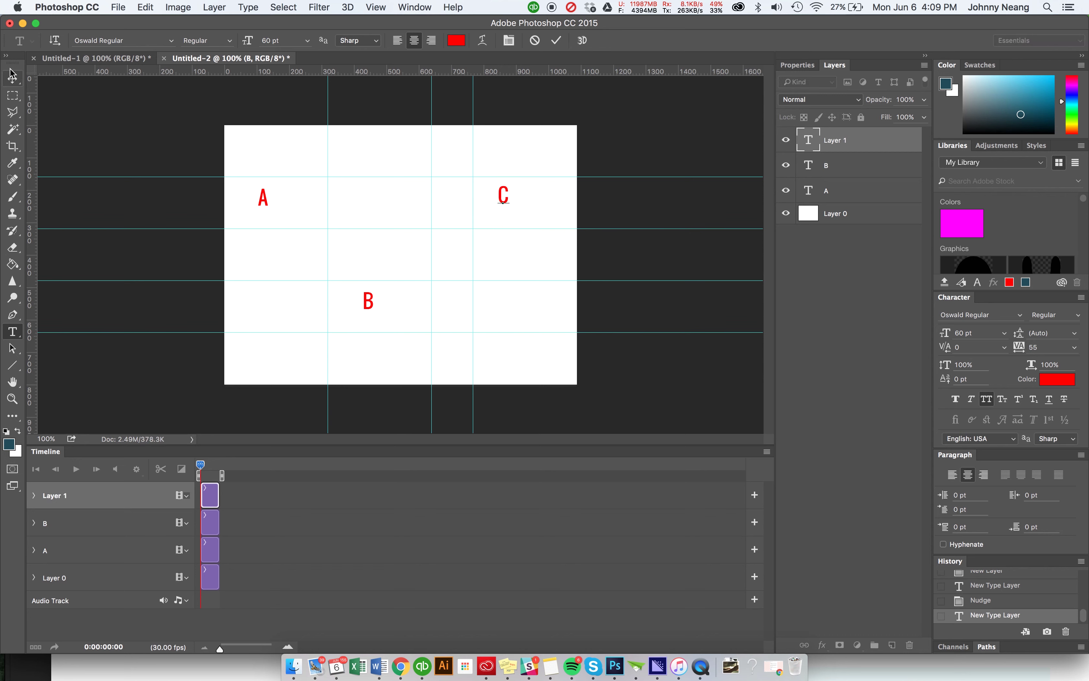
click(13, 79)
click(13, 95)
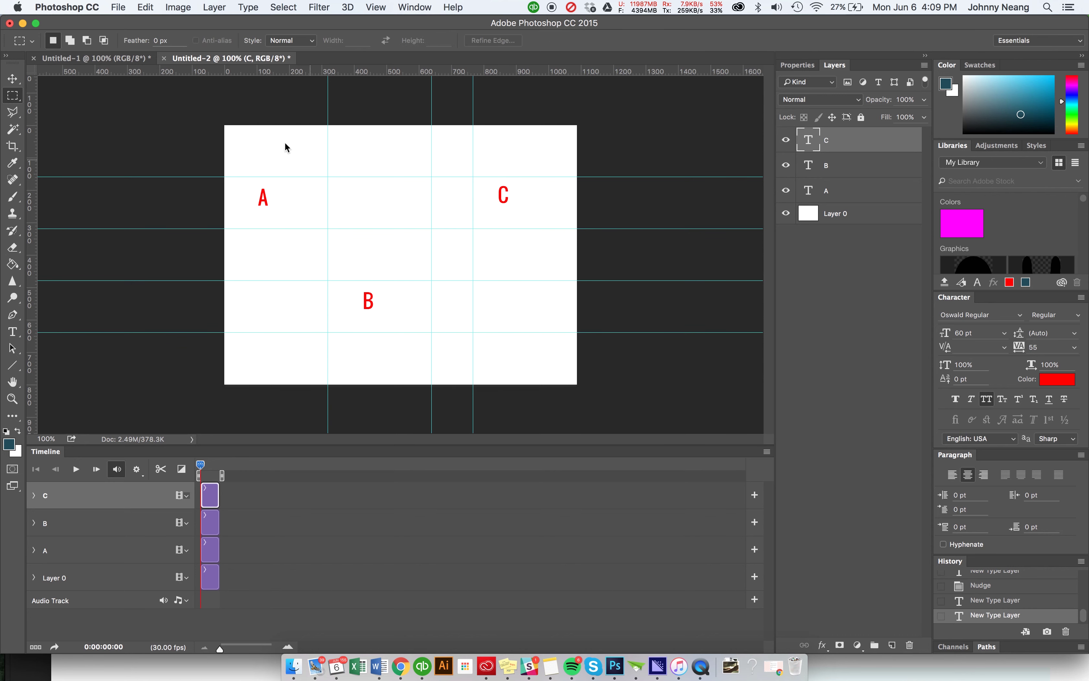